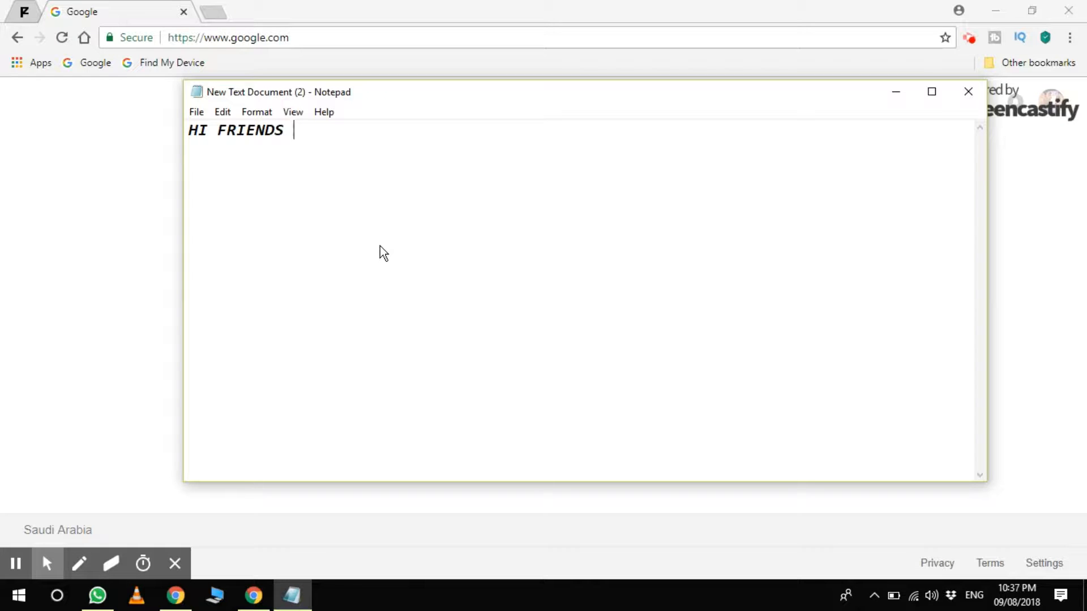
- Continue the greeting line in the note with "TODAY I WILL SOW HOW TO CREAT A 3D INTRO VIDEO"
type("TODAY I WILL SOW HO")
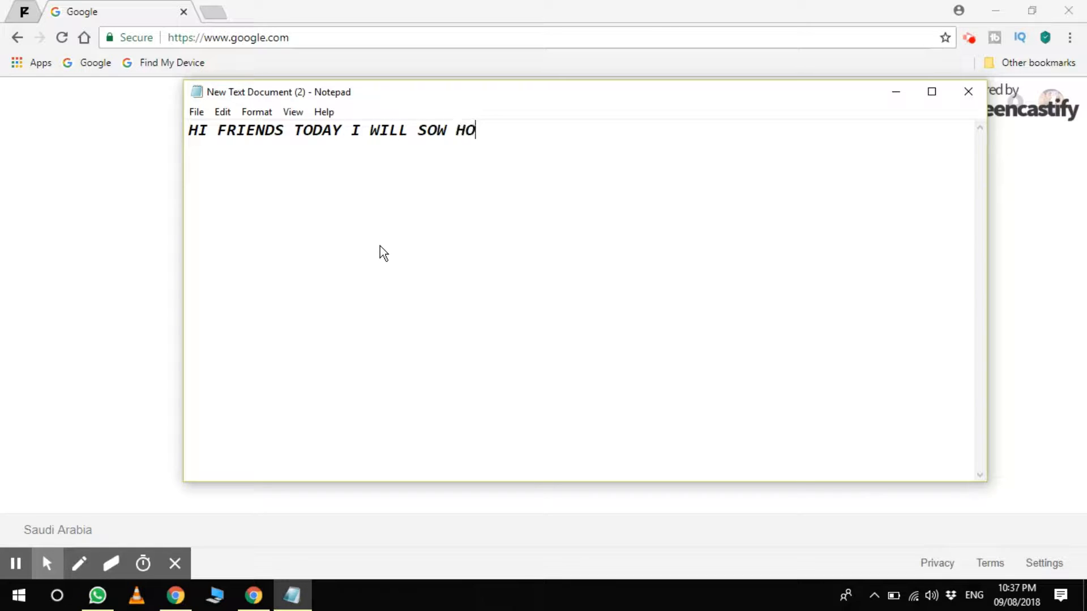
type("W TO CREAT A")
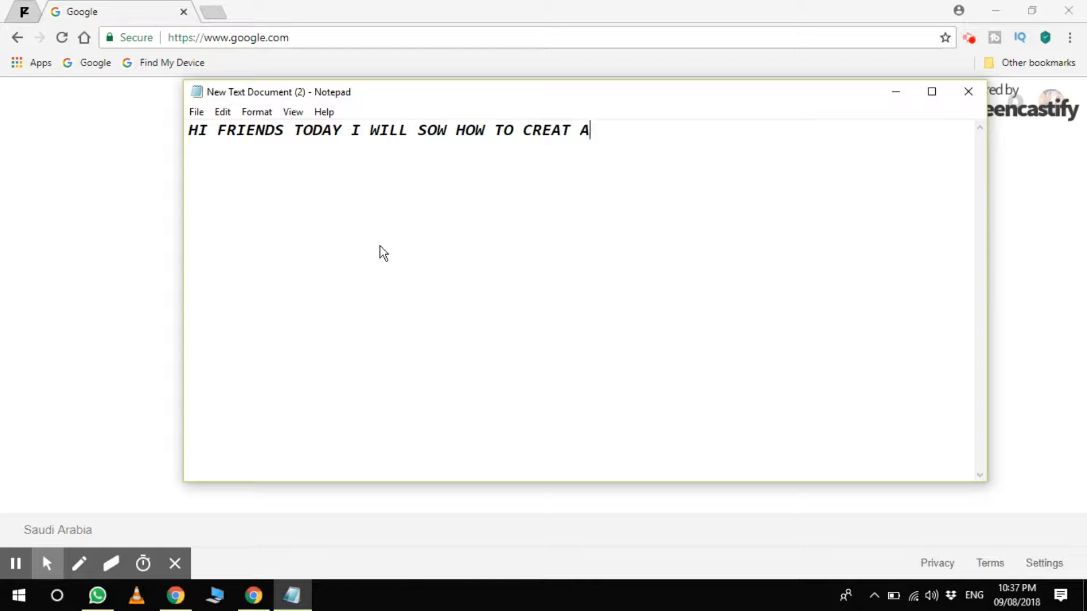
type(" 3D INTRO VI")
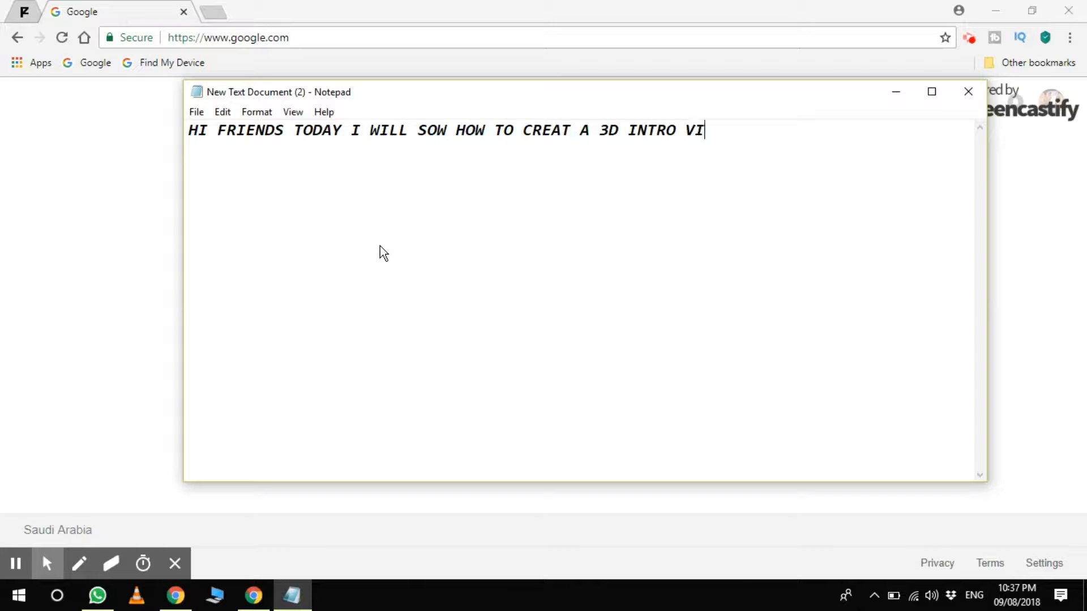
type("DEO IN")
key("BackSpace")
key("BackSpace")
key("BackSpace")
- Add the line "1ST GOTO YOUR CHOROM BROWSER" to the note, followed by a line break
type("1ST G")
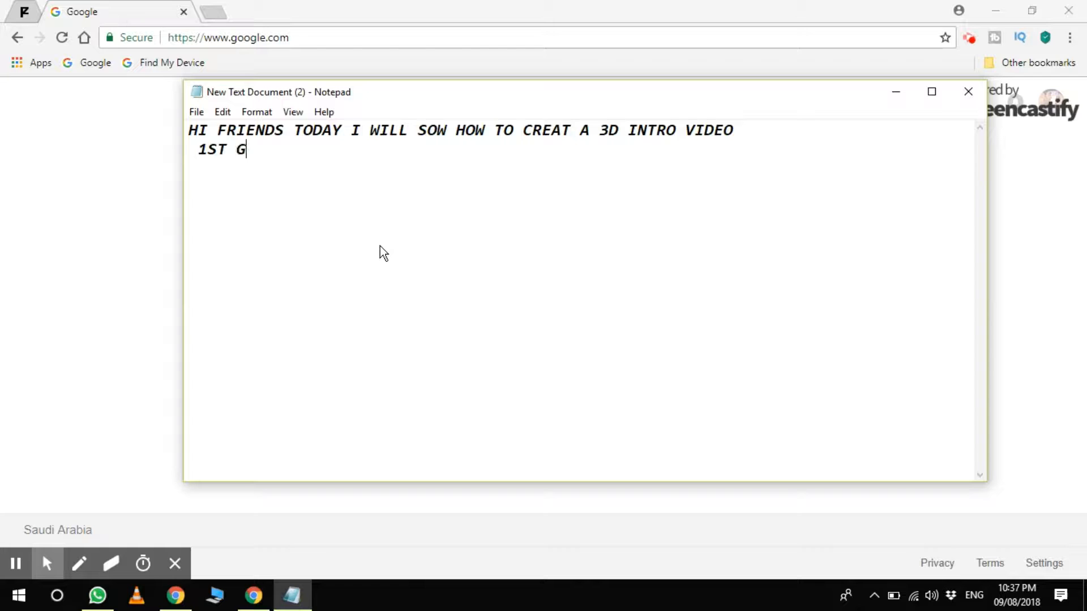
type("OR")
key("BackSpace")
type("TO YOUR ")
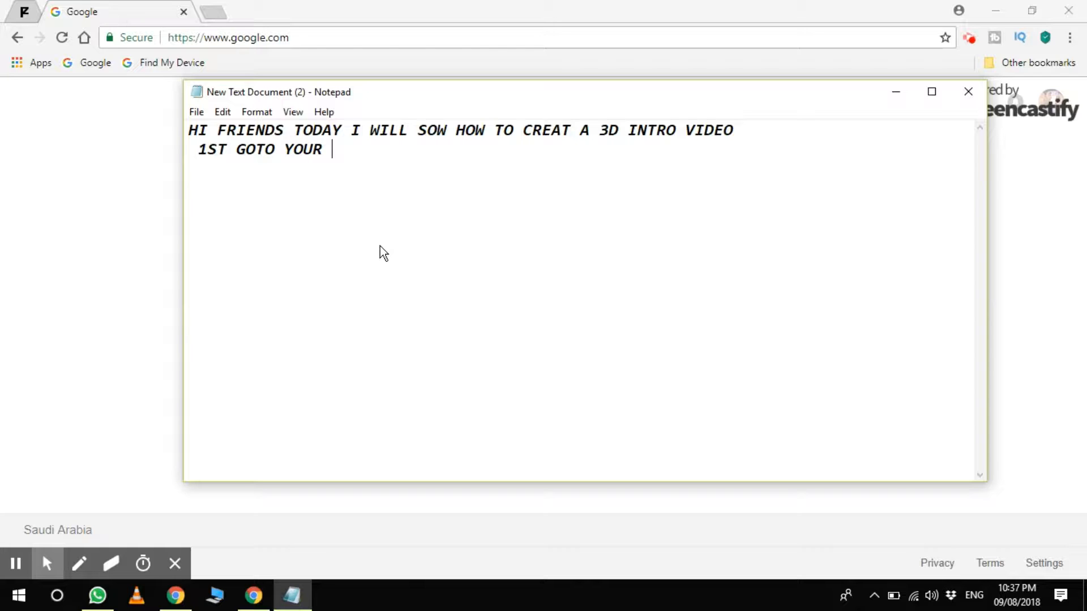
type("CHOROM BROWSER")
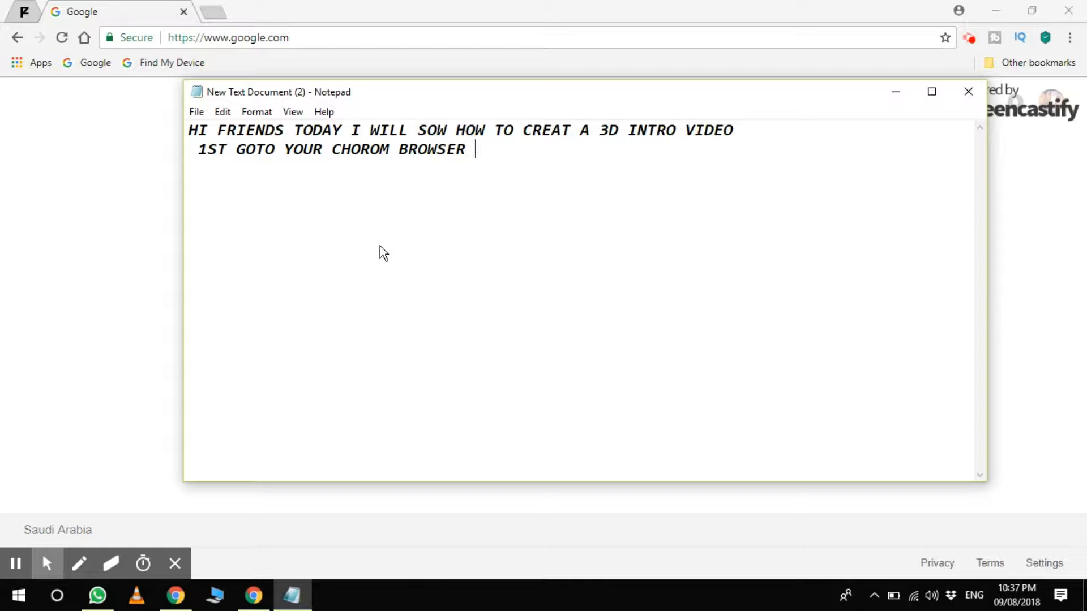
key("Return")
- Switch to the Google home page in Chrome and place the cursor in the search box
left_click(81, 518)
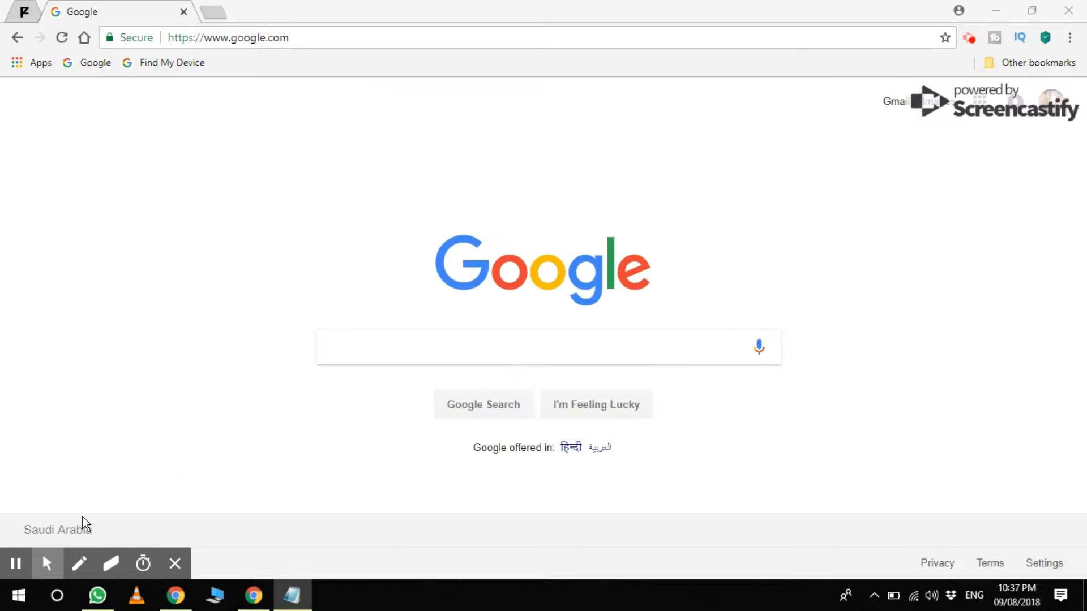
left_click(128, 118)
left_click(417, 355)
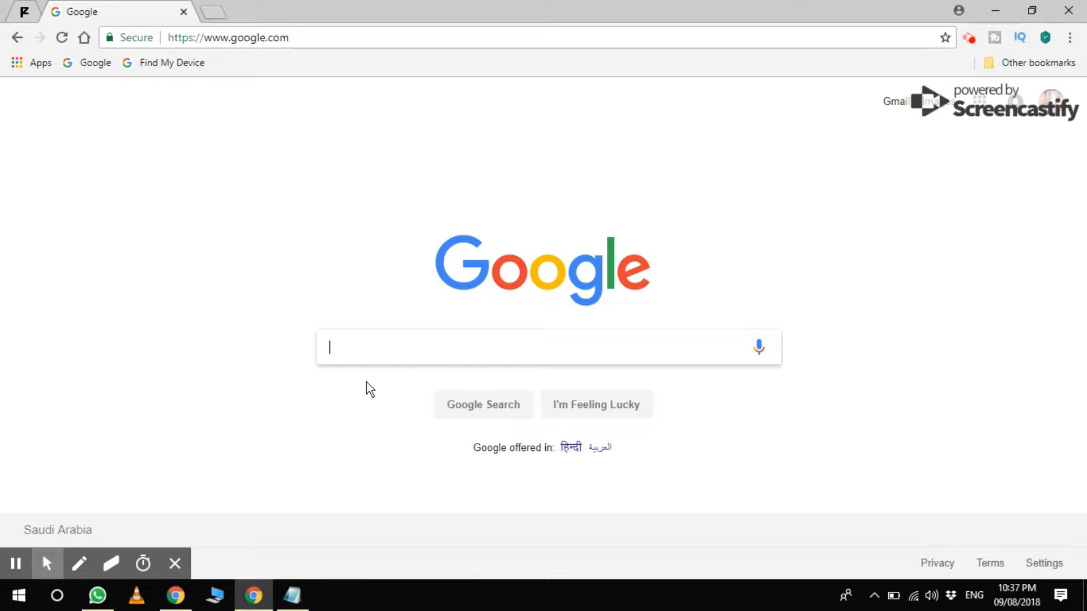
- Switch back to Notepad and add "2ND SEARCH PANZOID" below the browser instruction
key("alt+Tab")
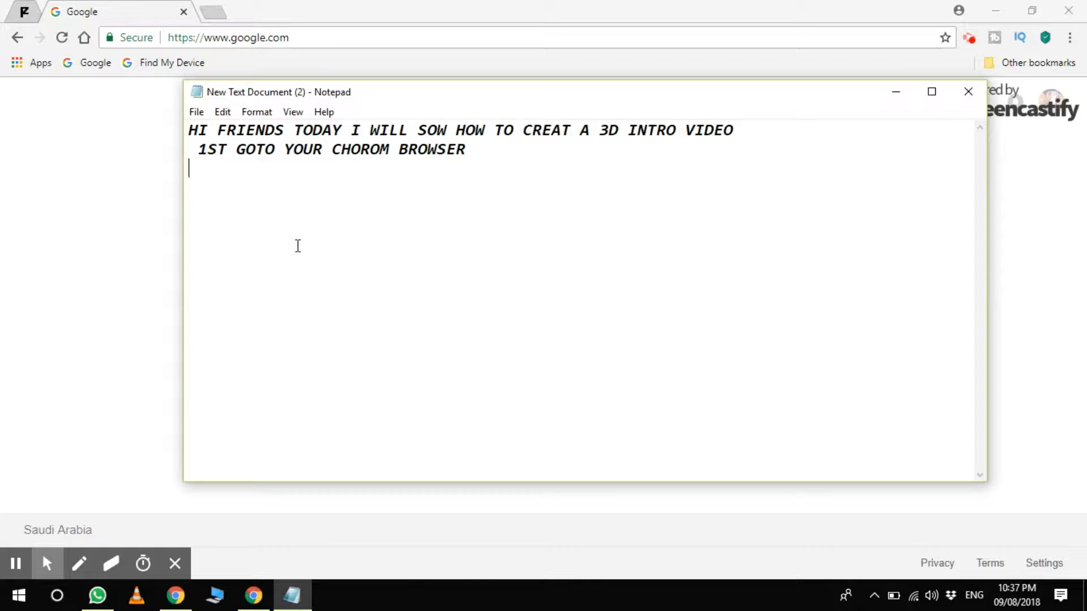
key("Return")
type("2ND SEARCH ")
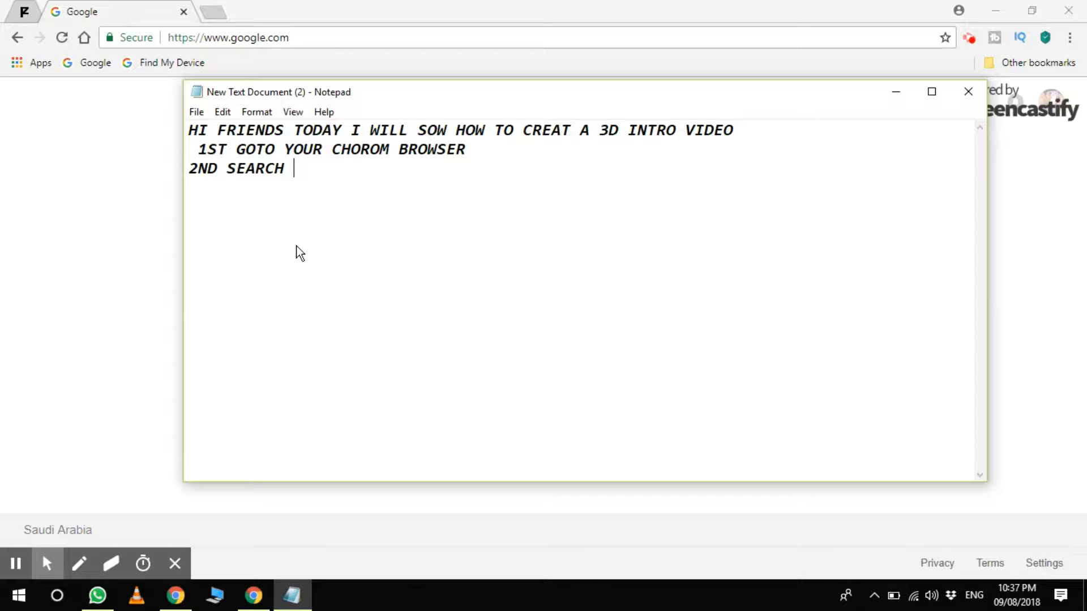
type(" PANZOID")
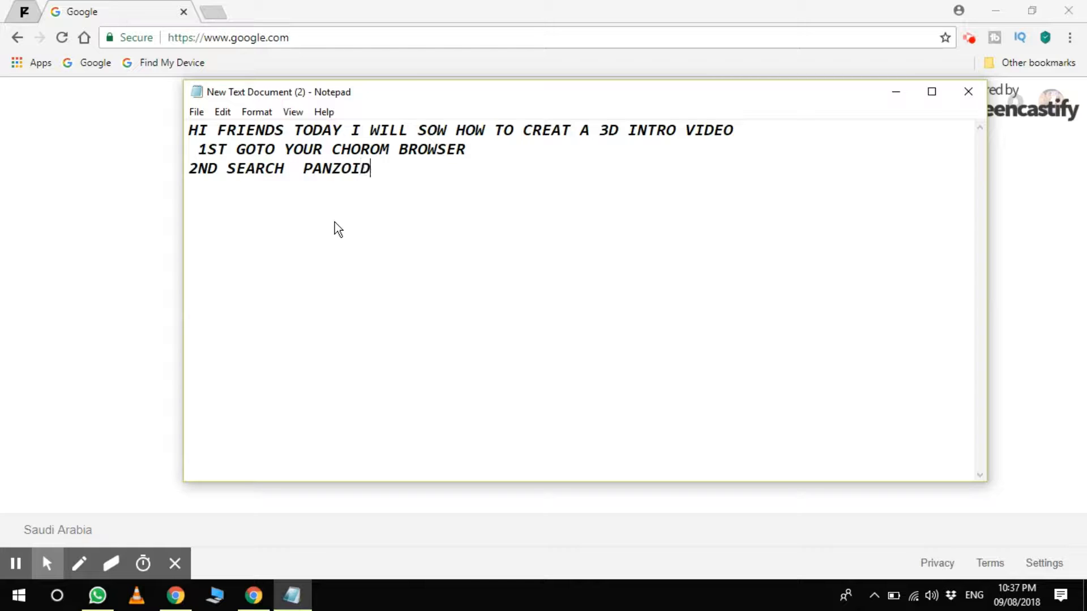
- Switch to Chrome and search Google for "PANZOID"
left_click(103, 465)
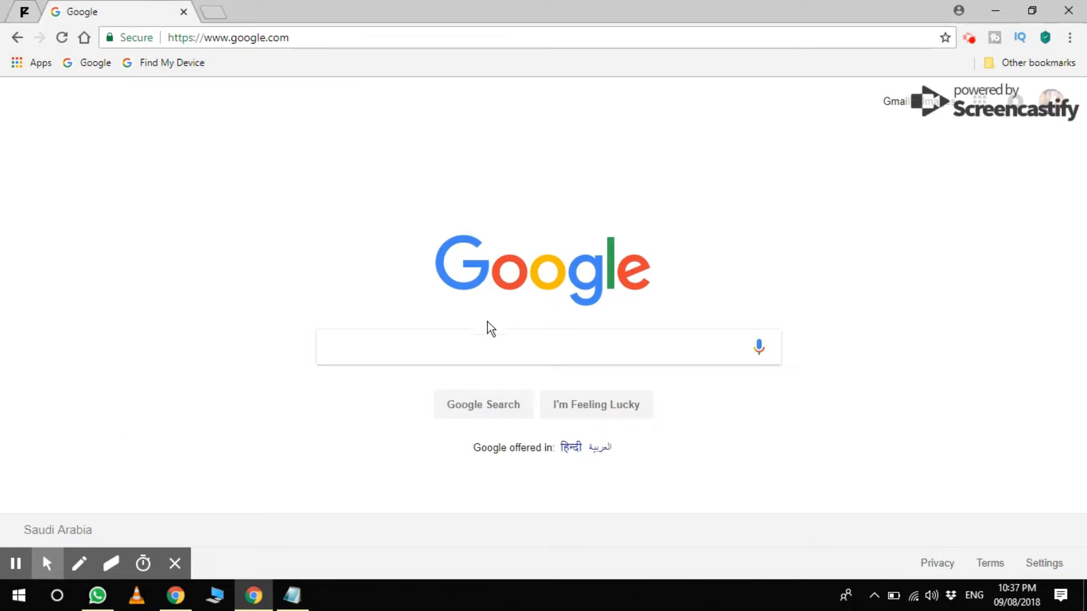
type("PAN")
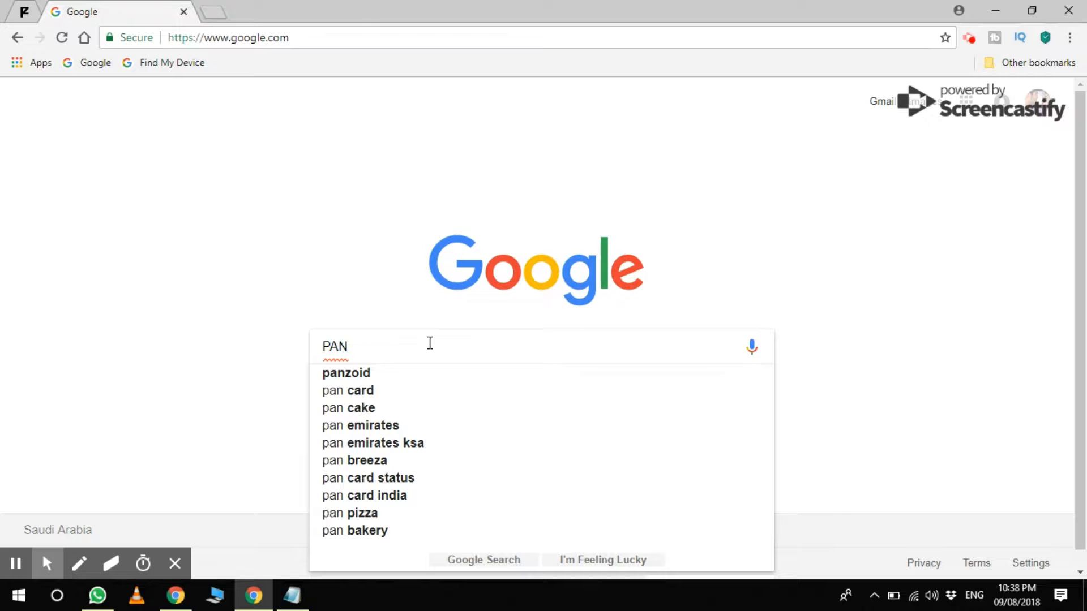
key("BackSpace")
type("ZOID")
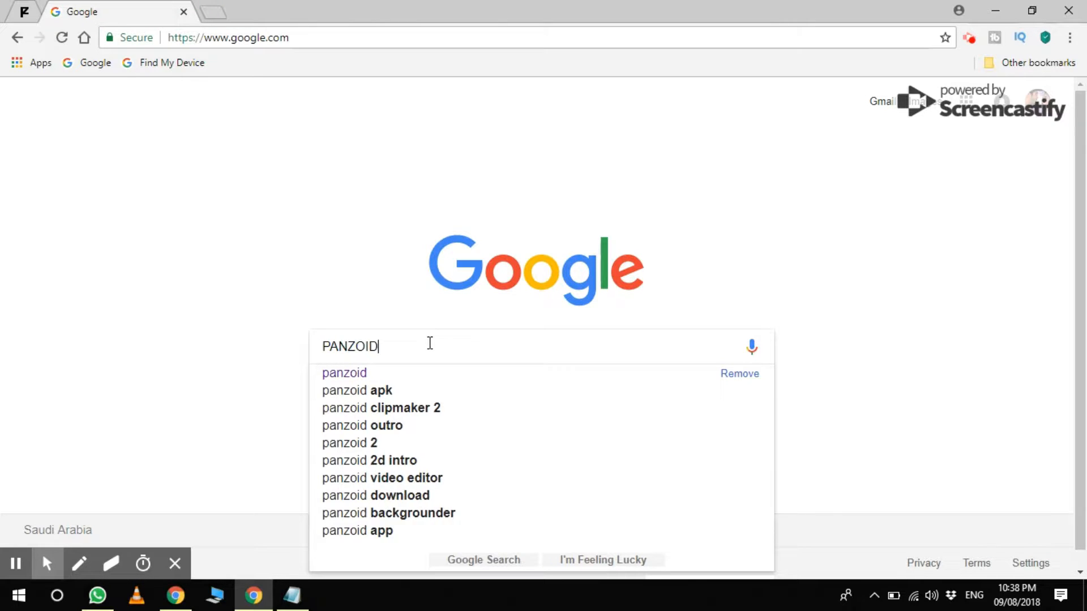
key("Return")
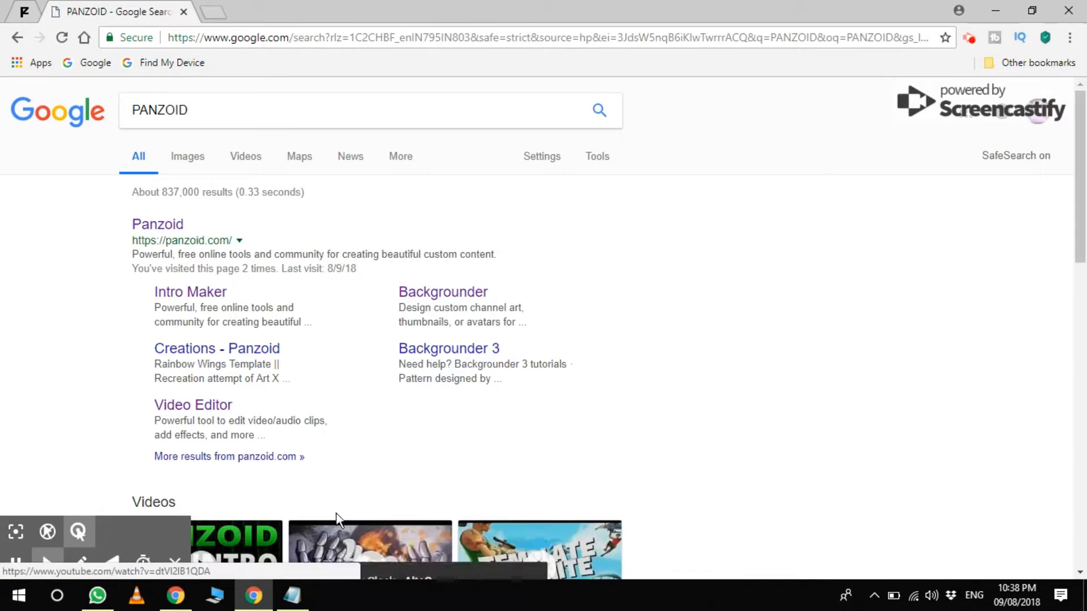
- Open the Panzoid website from the search results and go to its full list of creations
left_click(161, 225)
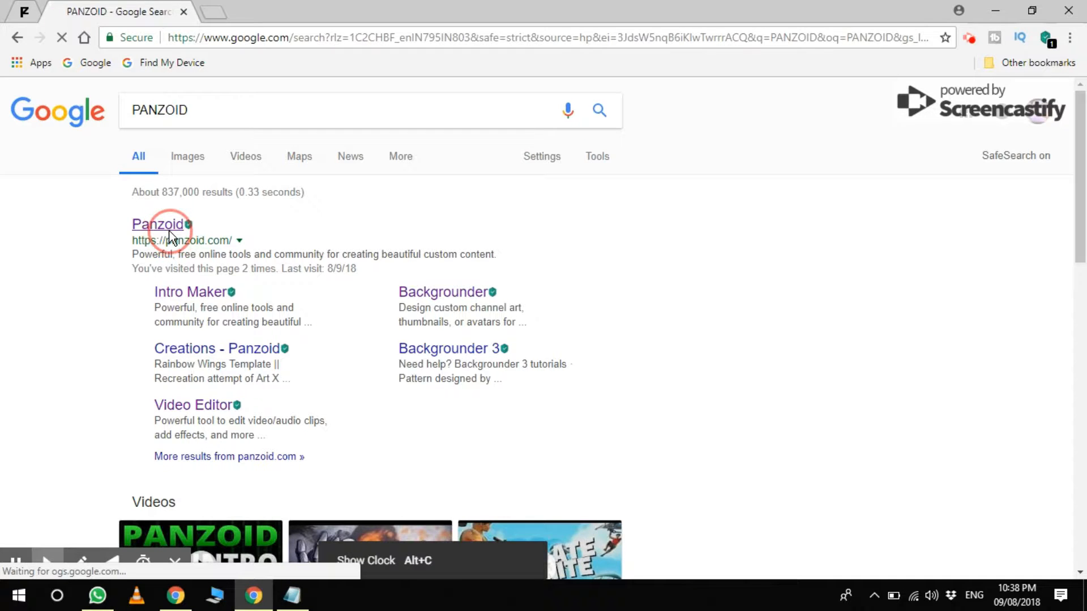
scroll(311, 443, "down", 6)
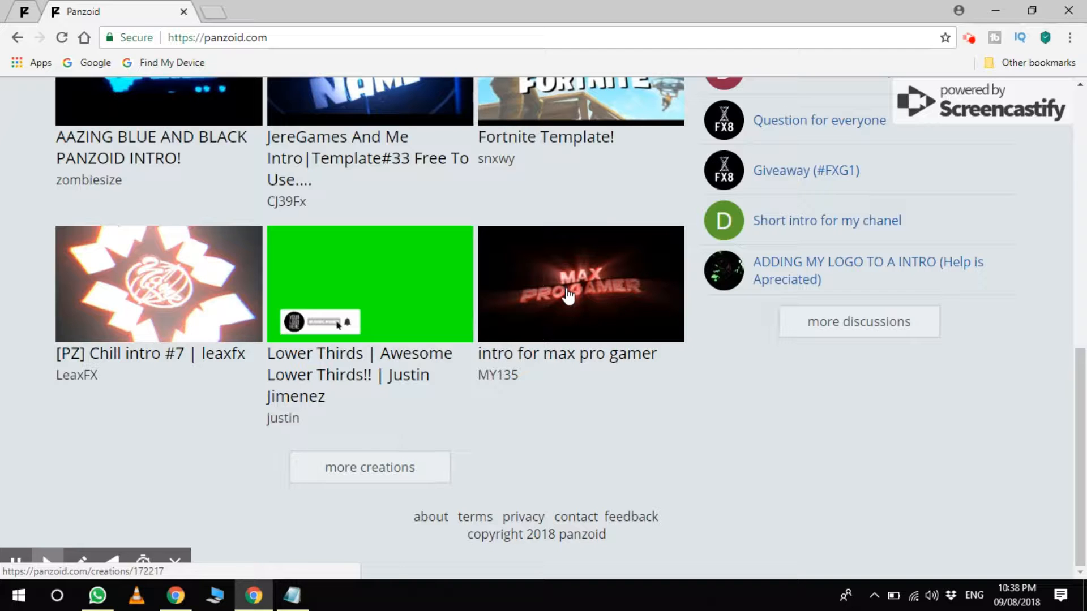
left_click(394, 475)
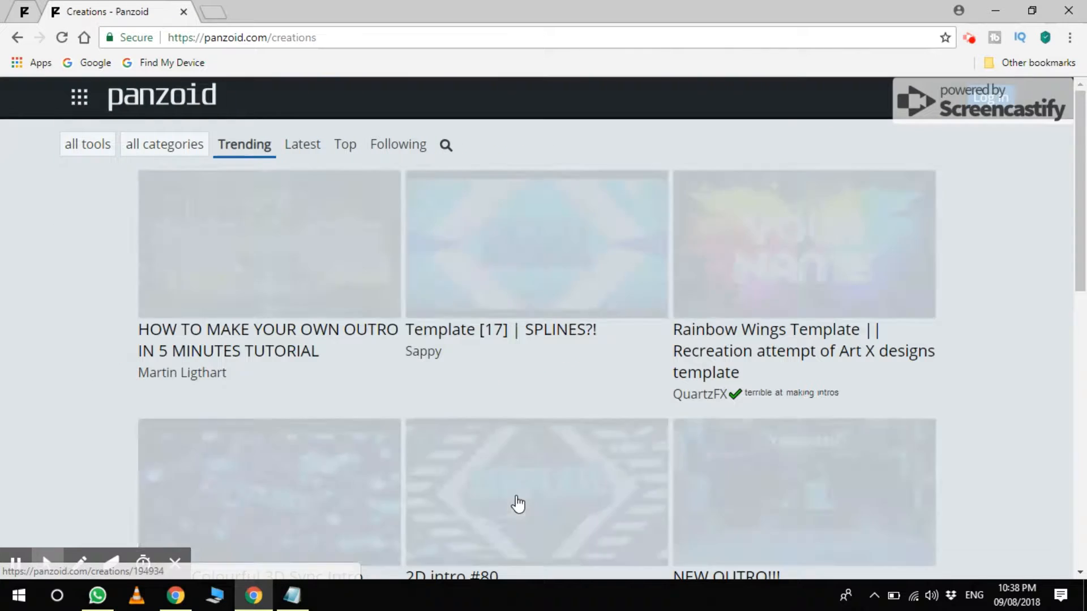
- Choose the "Intro For ZERO" template from the trending creations and open it in Clipmaker
scroll(538, 347, "down", 10)
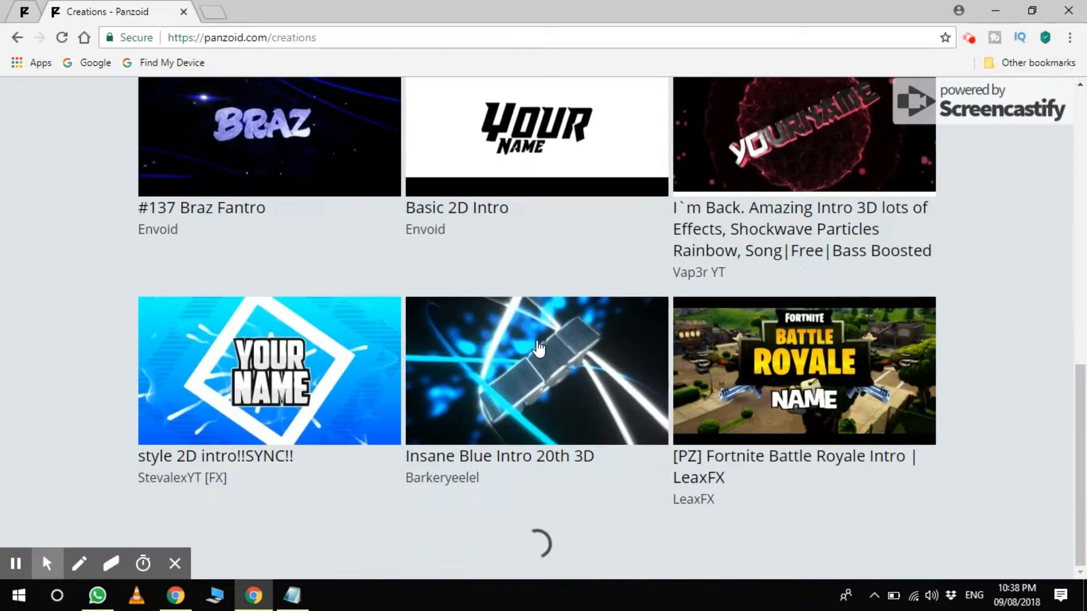
scroll(538, 348, "down", 6)
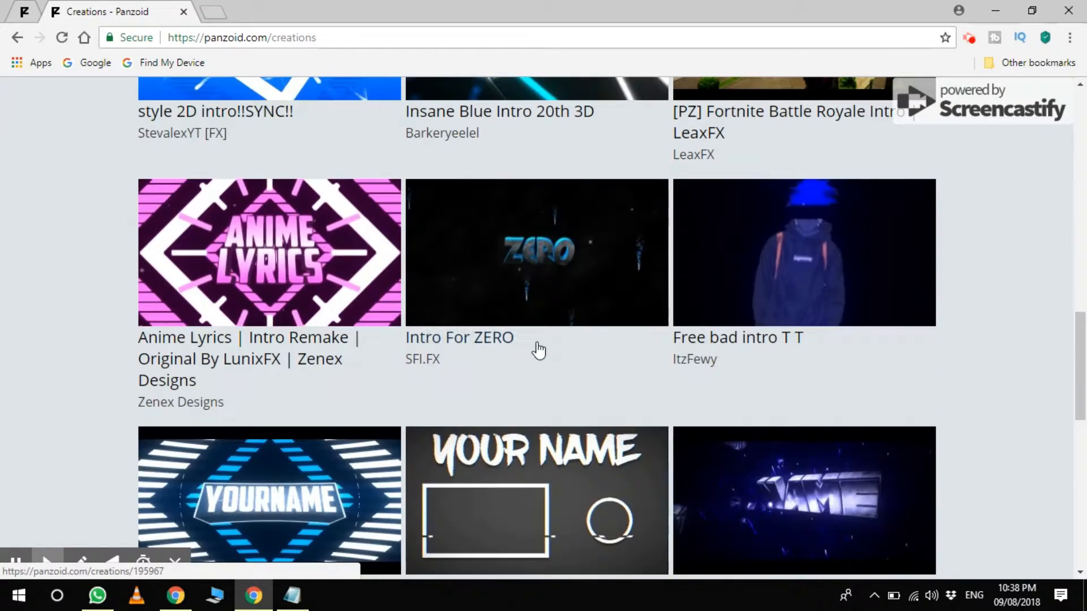
left_click(529, 279)
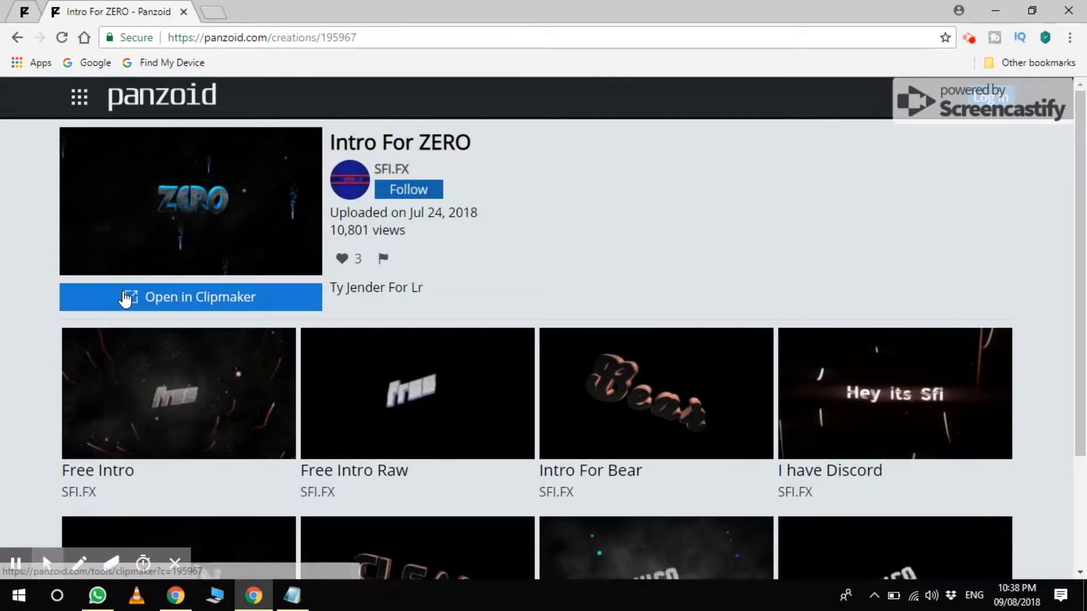
left_click(125, 298)
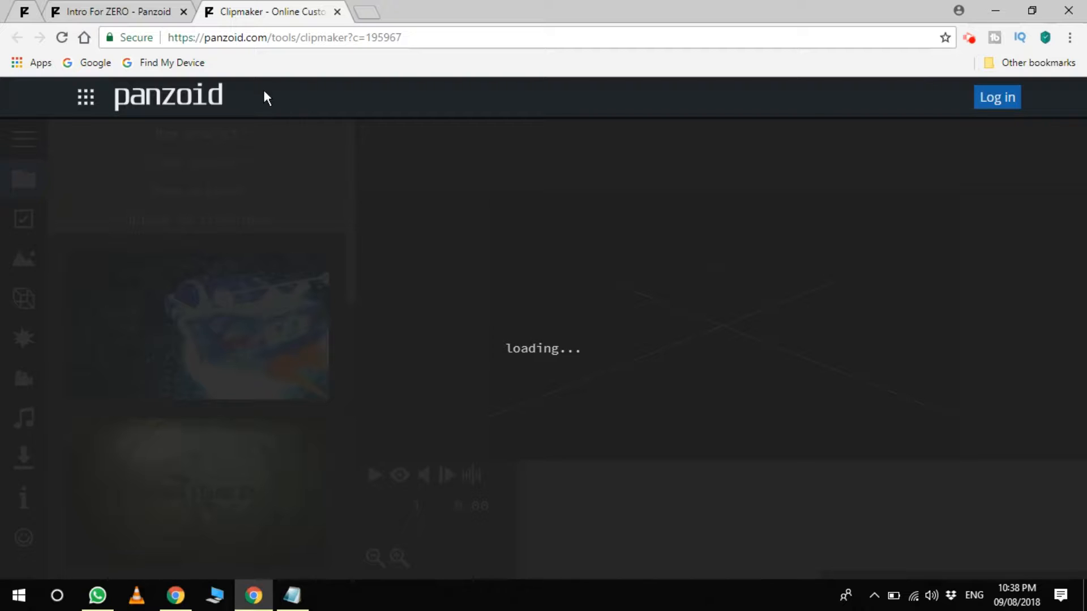
- Look over the related creations on the "Intro For ZERO" page and return to Clipmaker
left_click(137, 12)
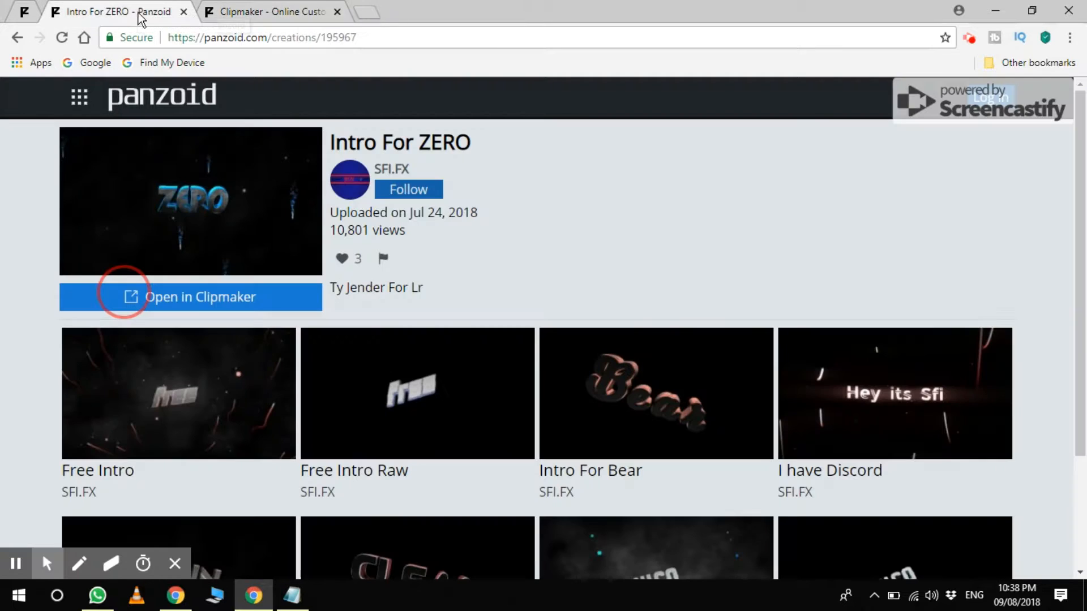
scroll(425, 461, "down", 3)
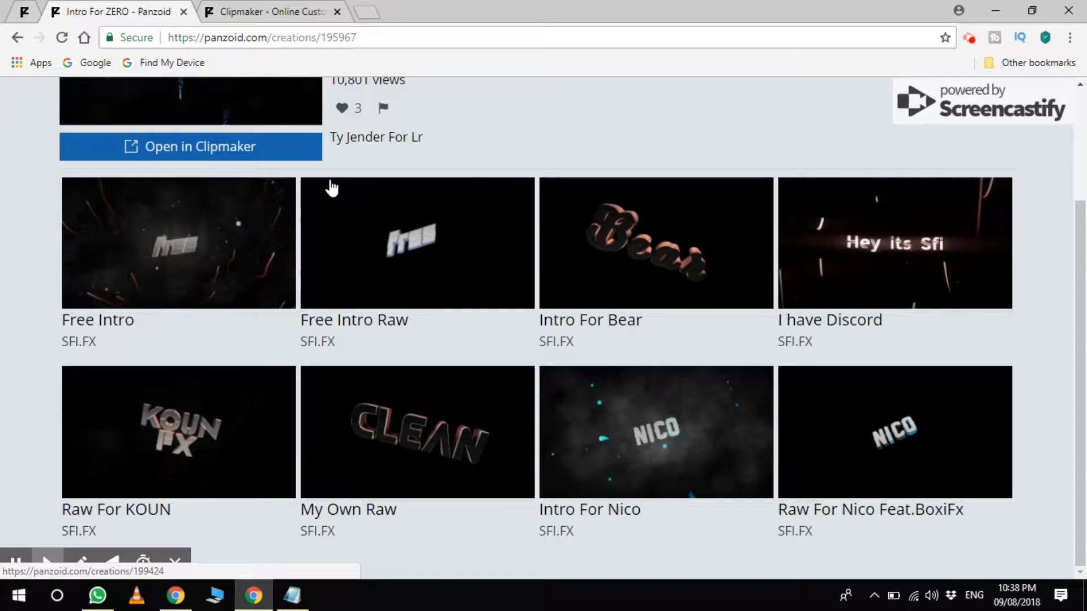
left_click(305, 12)
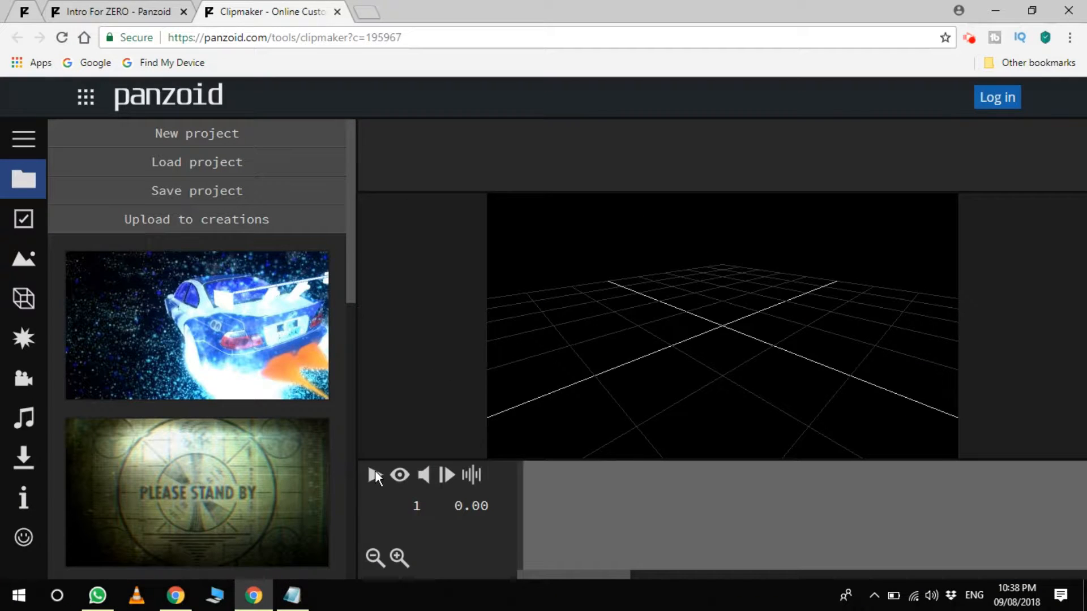
- Turn on the rendered preview, play the intro and pause it at about 10.33 seconds
left_click(399, 474)
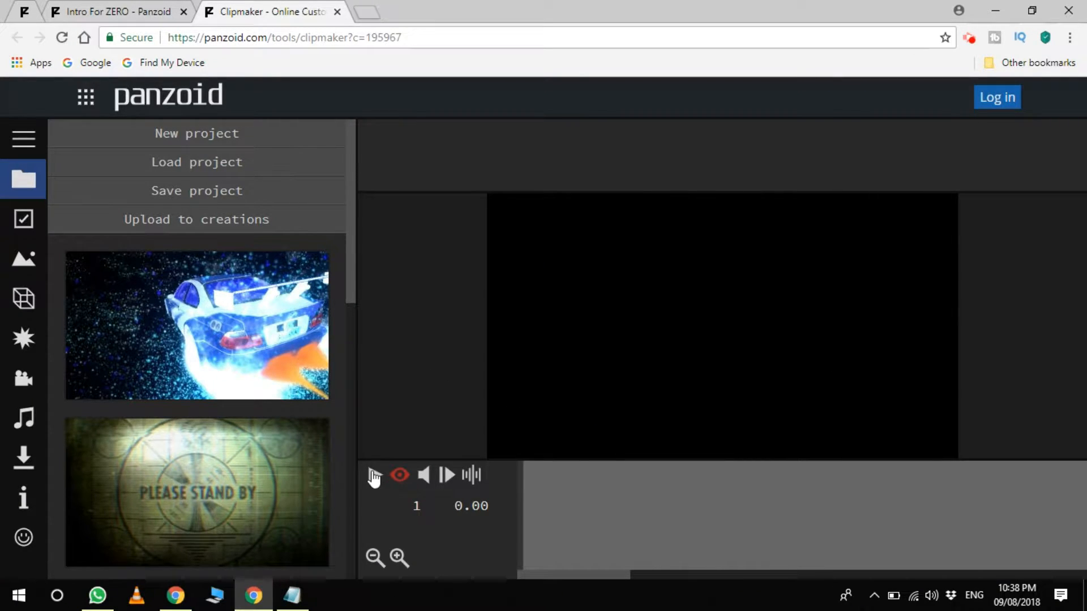
left_click(373, 476)
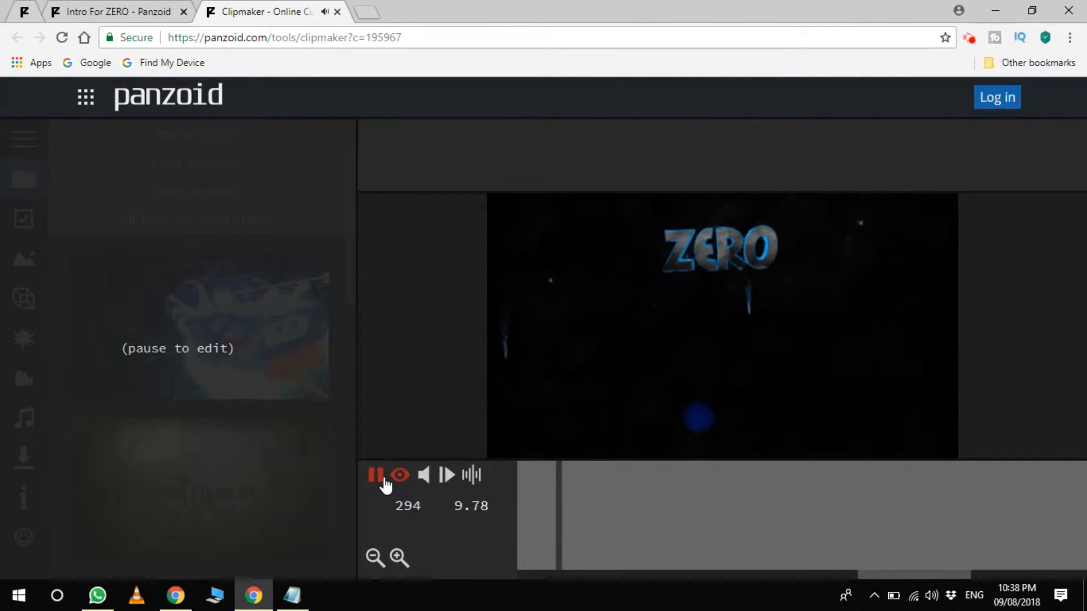
left_click(383, 479)
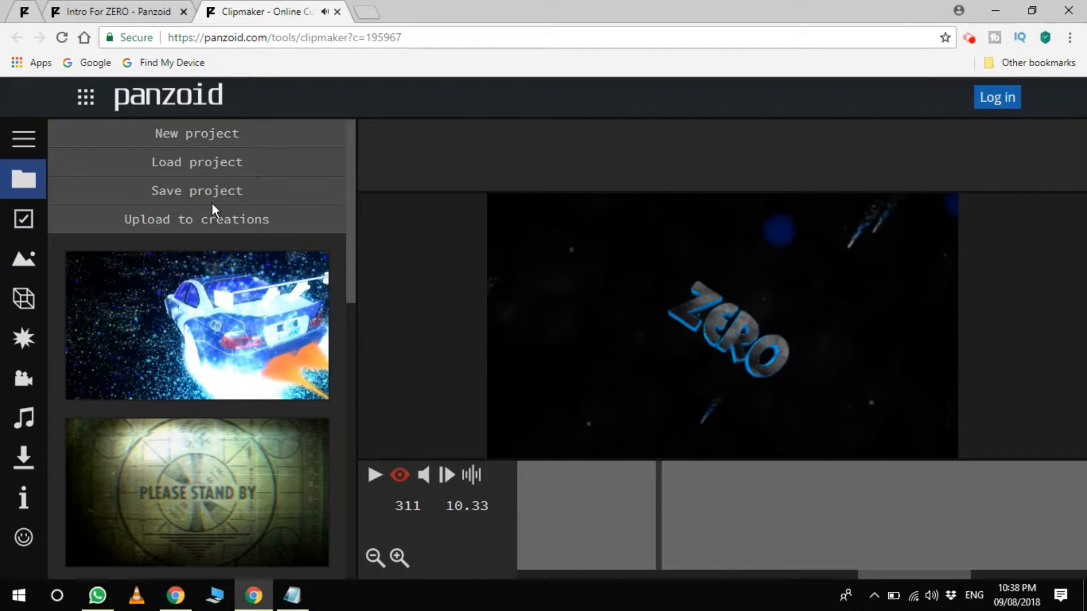
- Set the project's video resolution to 1280x720 (720p)
left_click(21, 225)
left_click(254, 168)
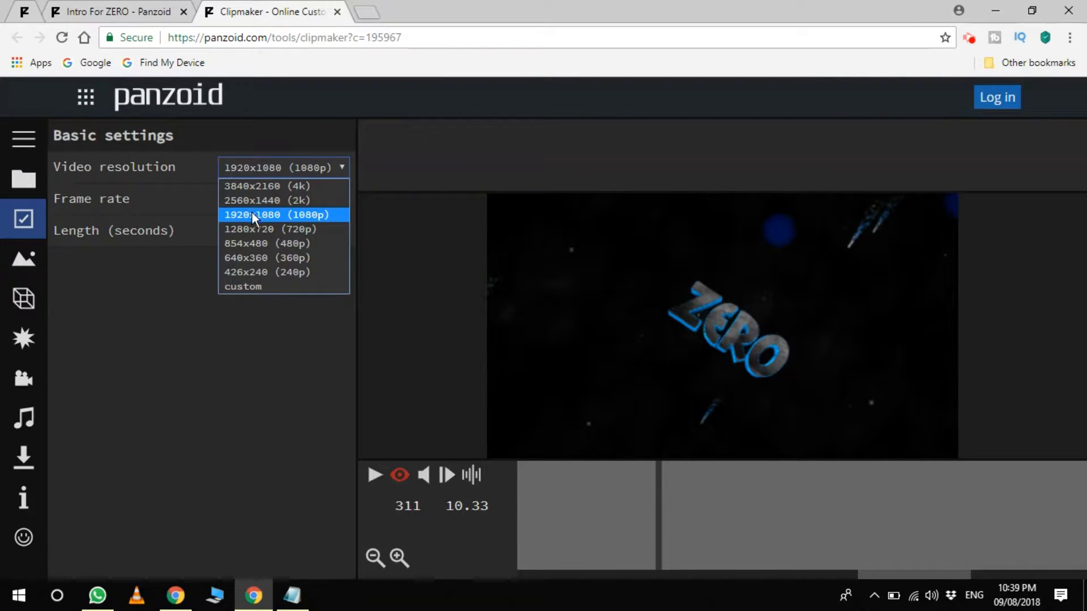
left_click(250, 229)
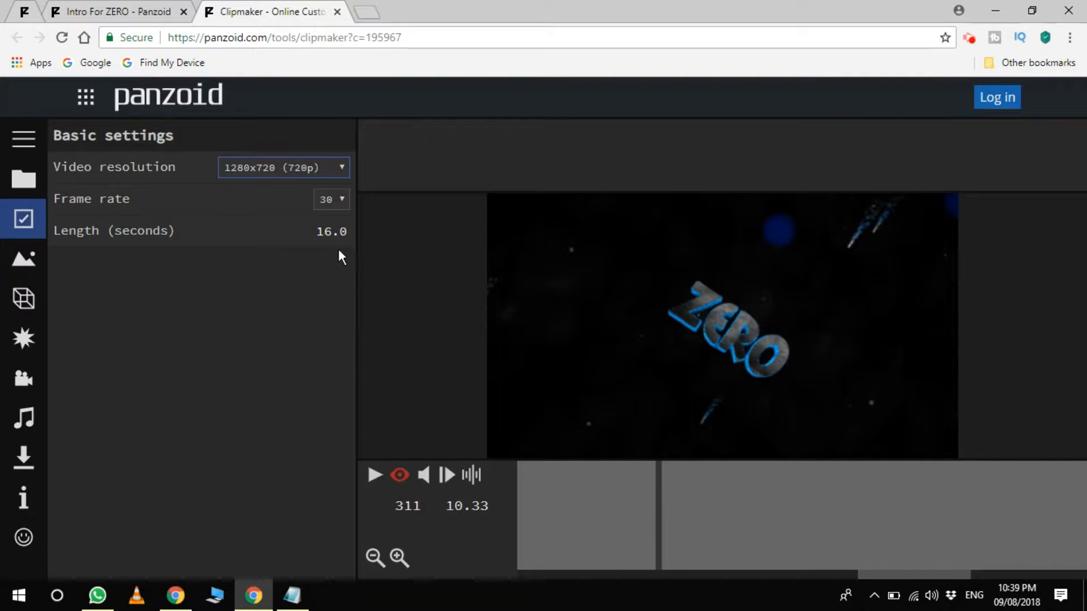
- Look over the available scenes and bring up the ZER0 group's text objects in the object list
left_click(21, 259)
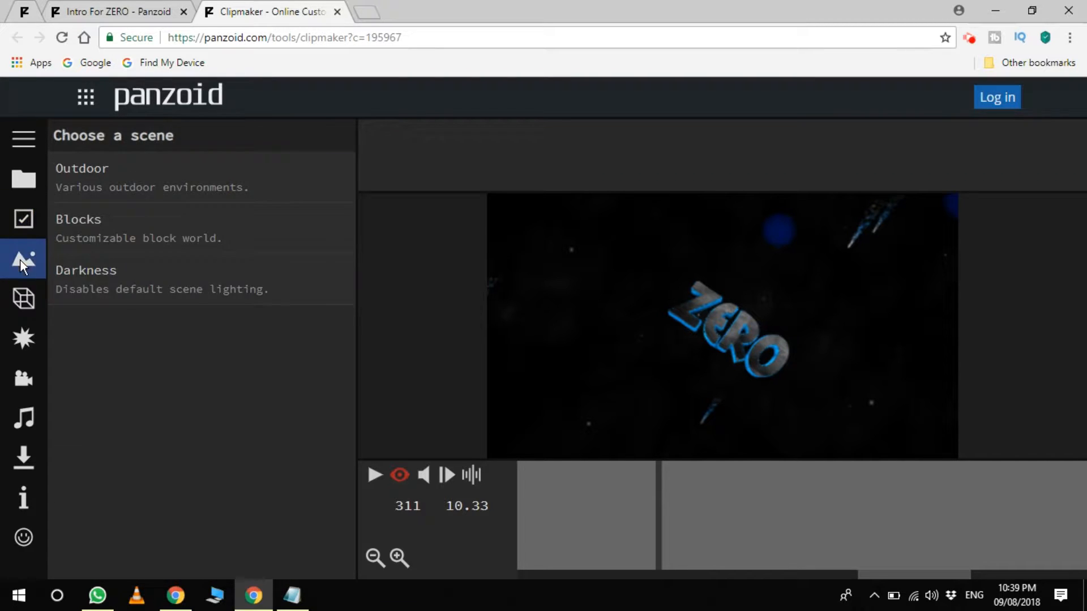
left_click(19, 306)
left_click(20, 331)
left_click(42, 288)
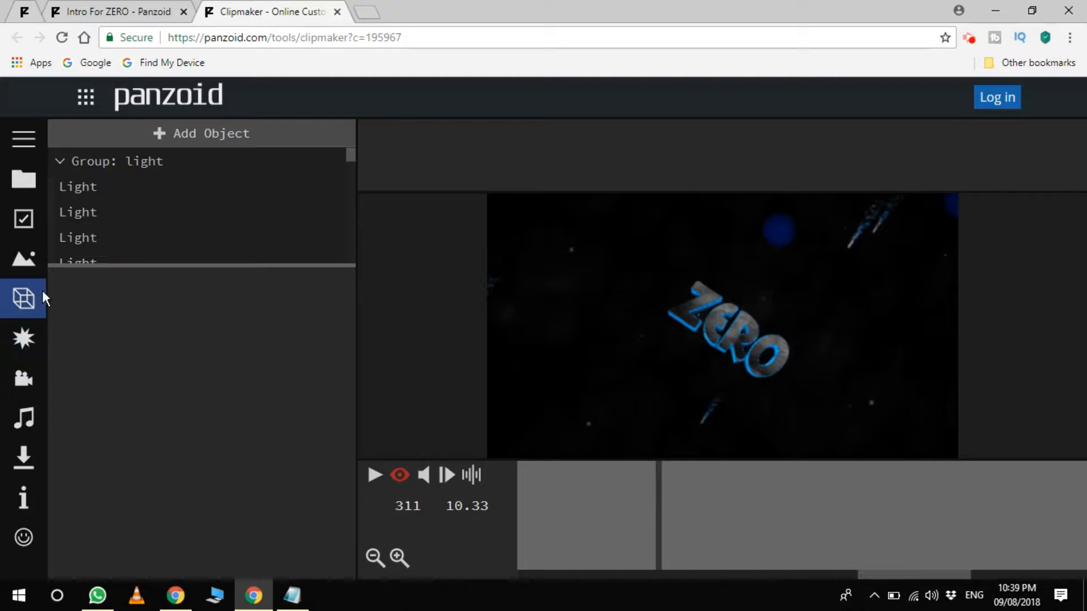
scroll(349, 162, "up", 5)
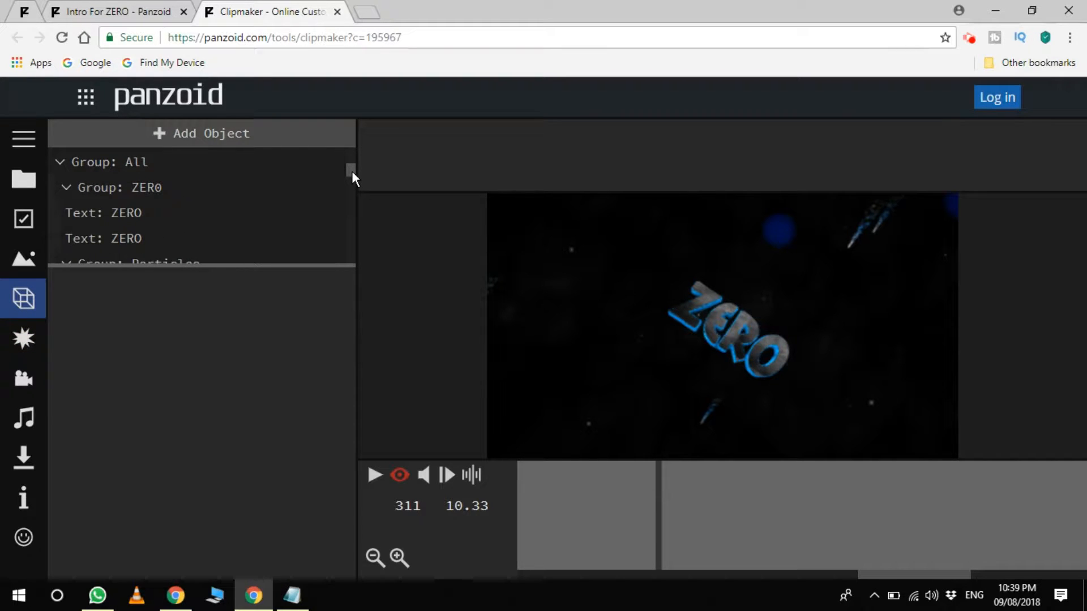
- Try to replace the wording of the first ZERO text object with STYLISH KING
left_click(145, 213)
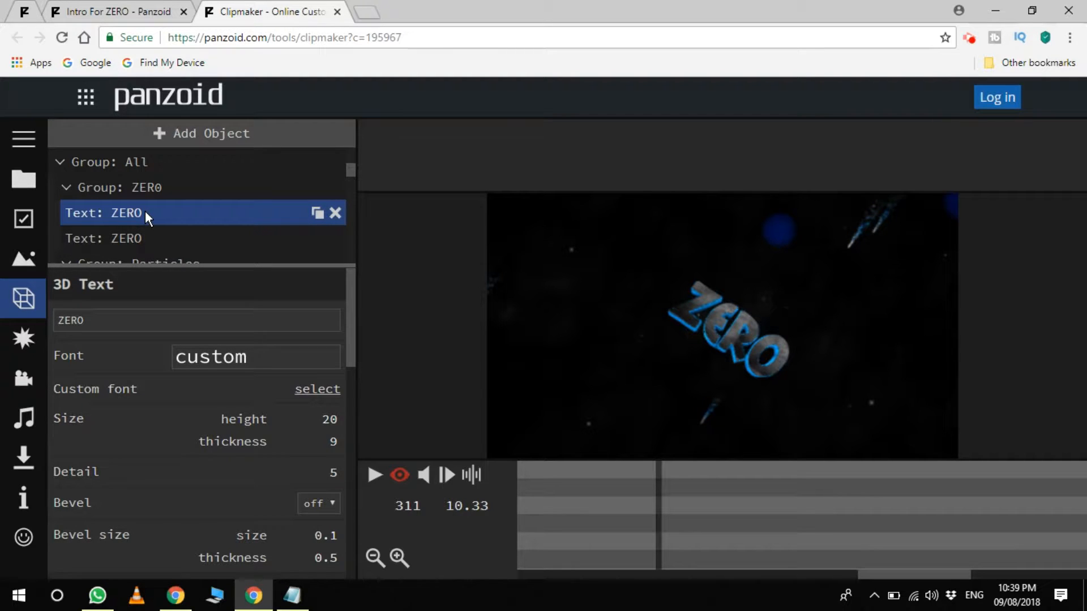
key("ctrl+a")
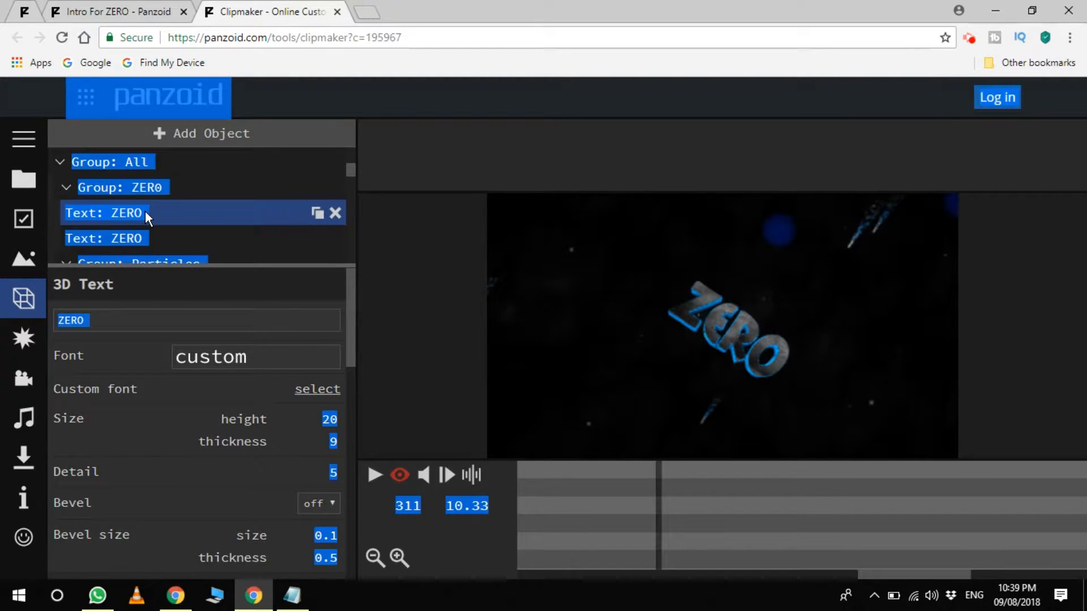
left_click(119, 318)
left_click(119, 317)
key("ctrl+a")
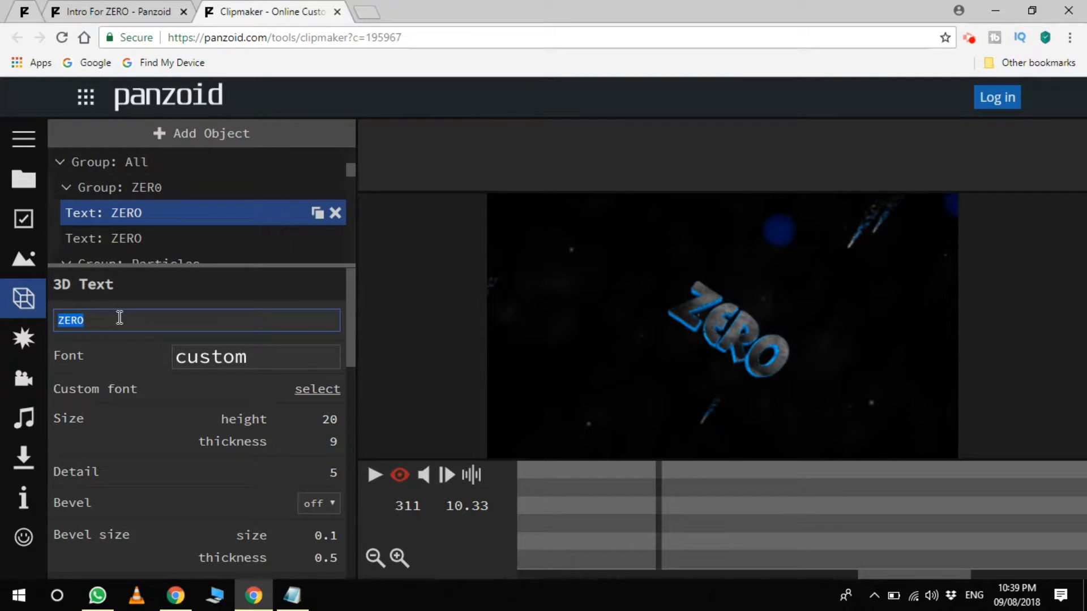
key("BackSpace")
type("STYLISH KING")
left_click(119, 237)
left_click(119, 236)
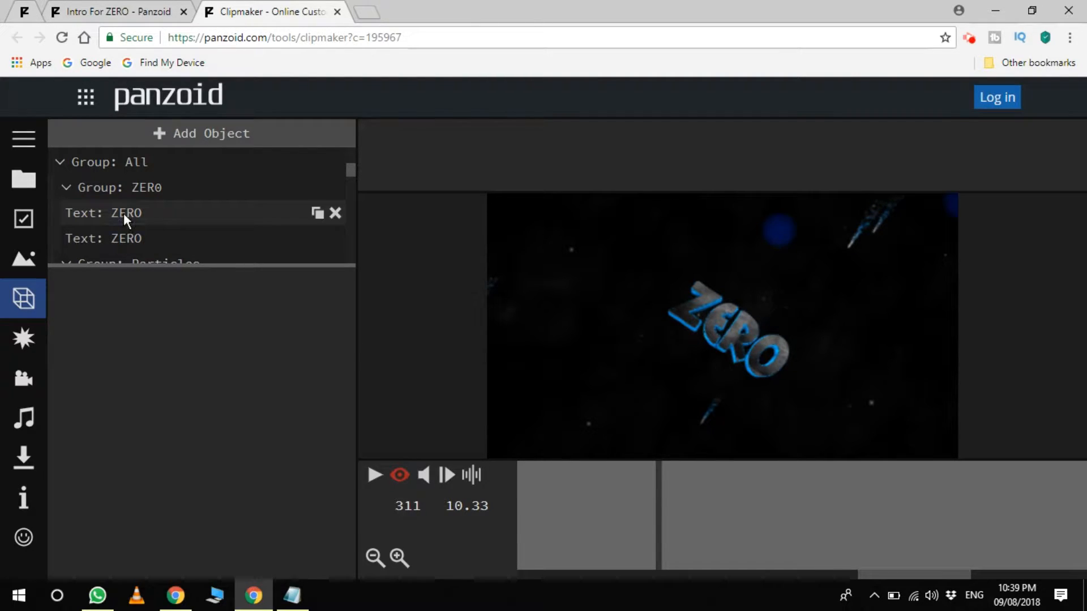
- Change the first 3D text object in the ZER0 group to STYLISH KING
left_click(135, 213)
left_click(102, 329)
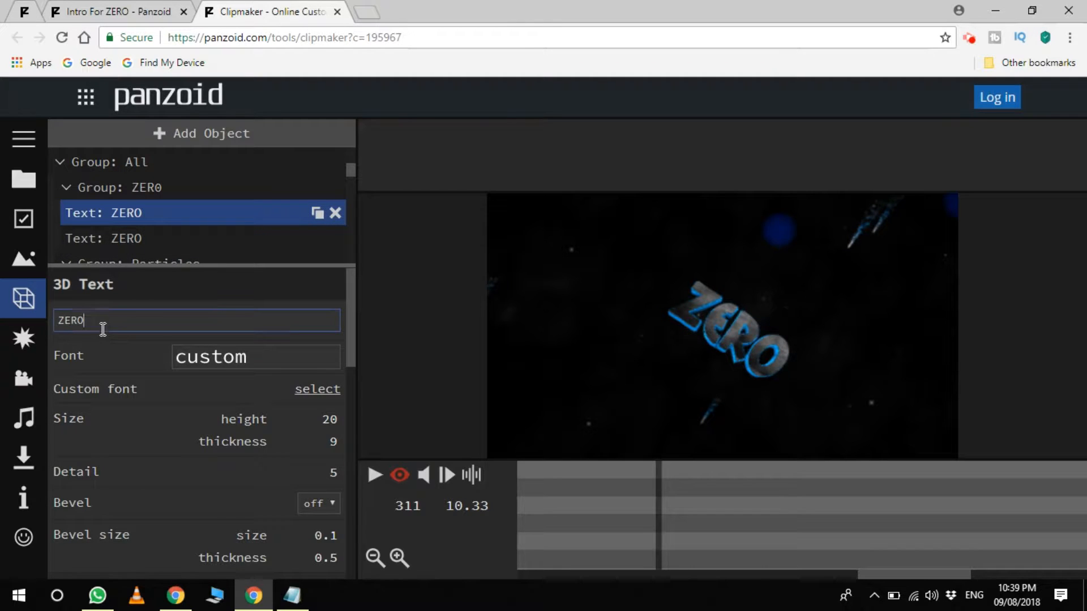
key("ctrl+a")
type("STYLISH KING")
key("Return")
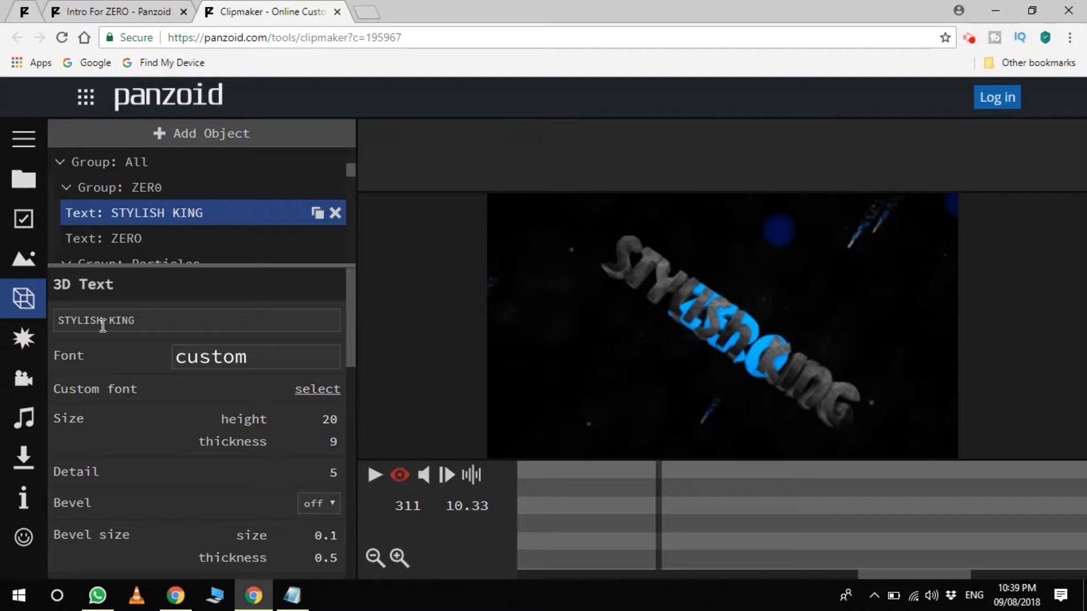
- Change the second 3D text object in the ZER0 group to STYLISH KING as well
left_click(139, 242)
key("ctrl+a")
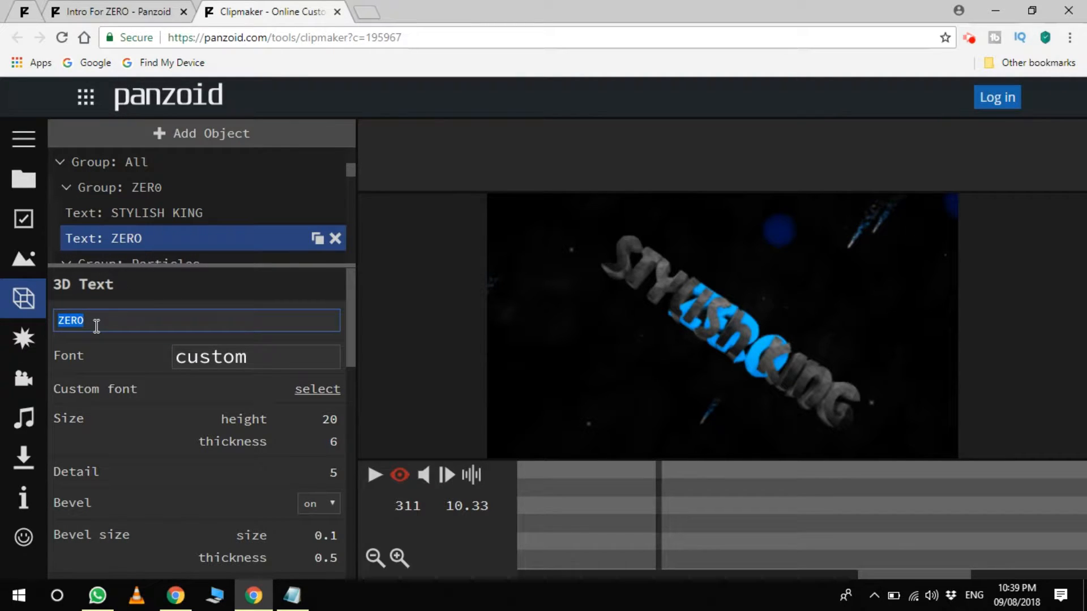
type("STYLISH KING")
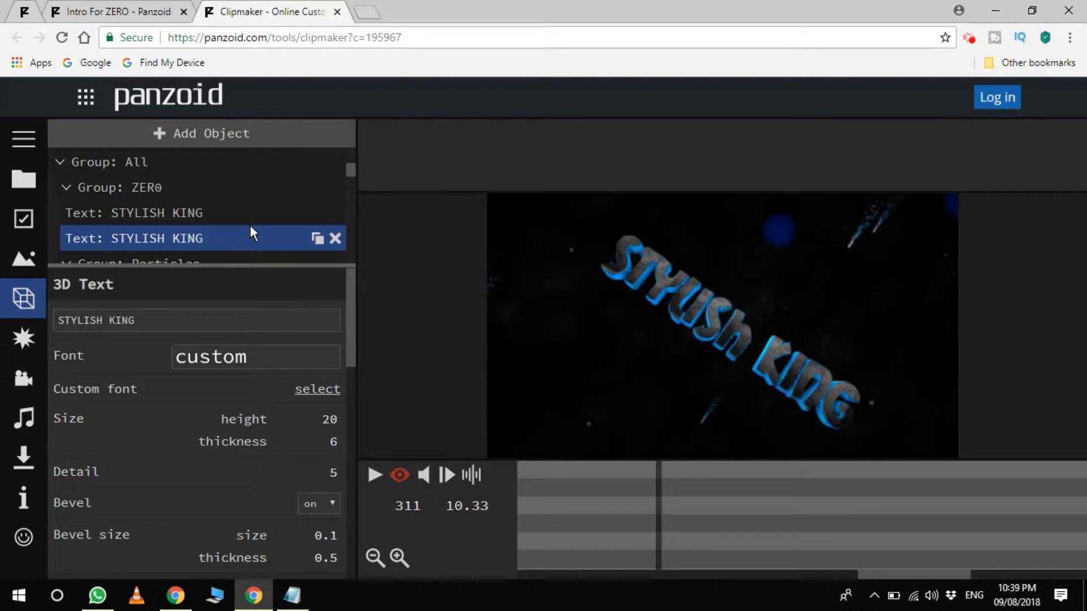
- Look through the remaining objects, the ZER0 group's settings and the project's effects list
scroll(206, 250, "down", 5)
scroll(206, 250, "up", 5)
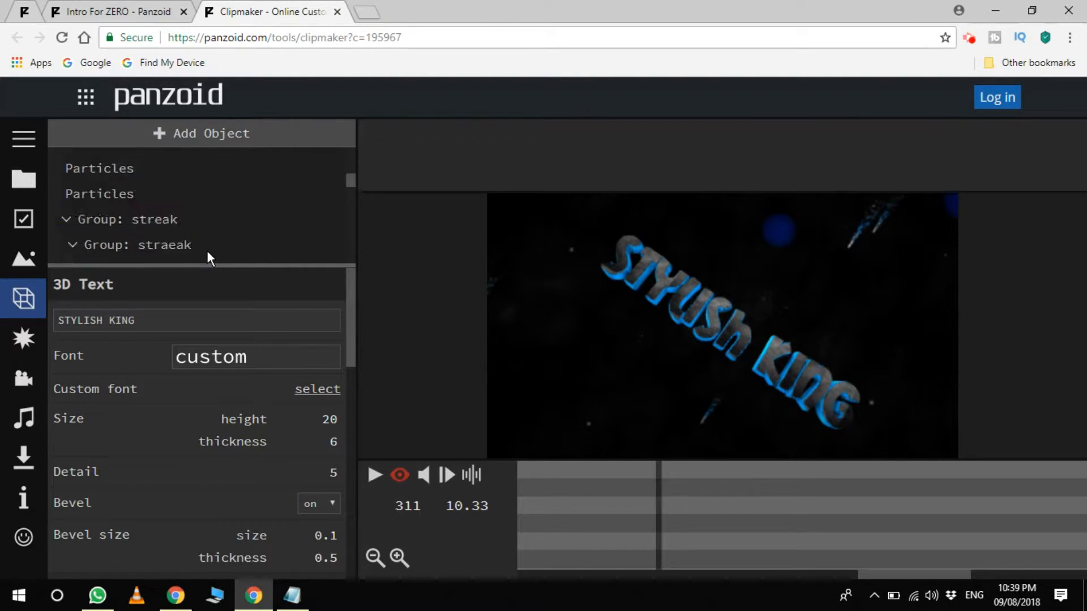
left_click(169, 187)
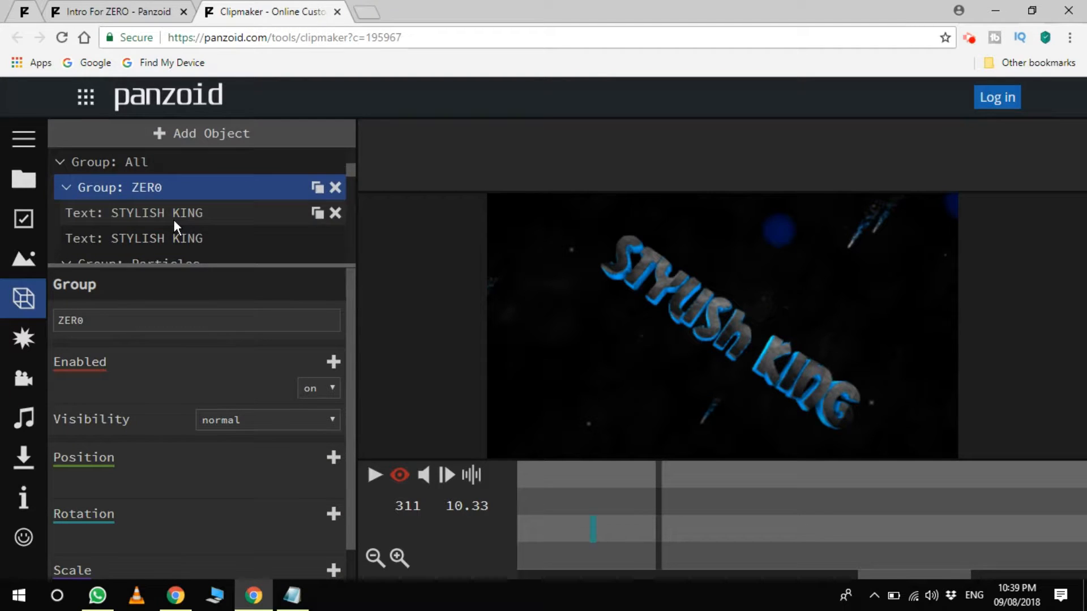
scroll(173, 219, "down", 5)
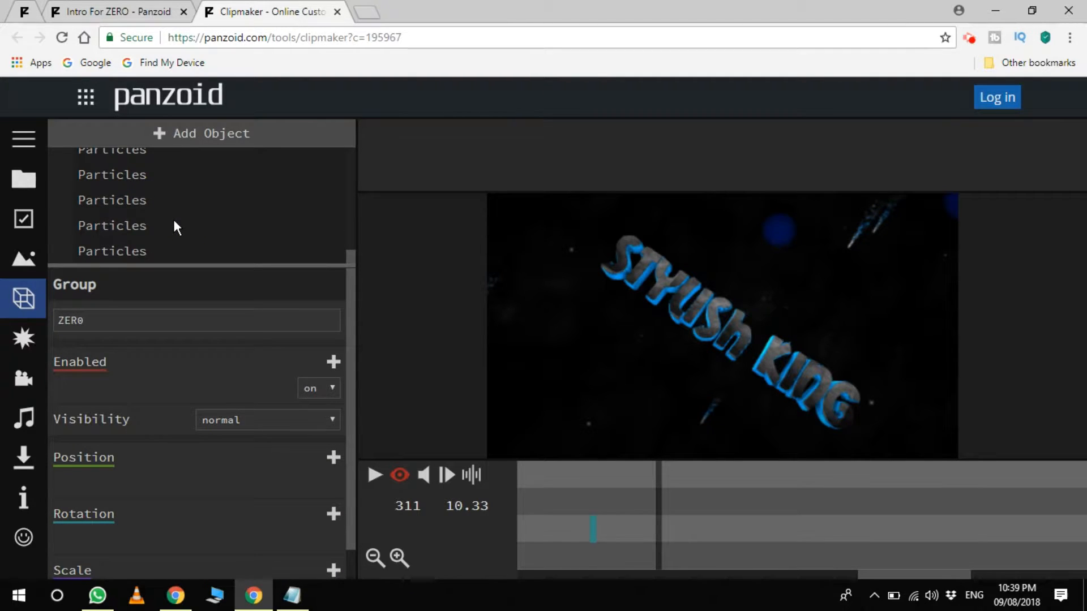
left_click(36, 355)
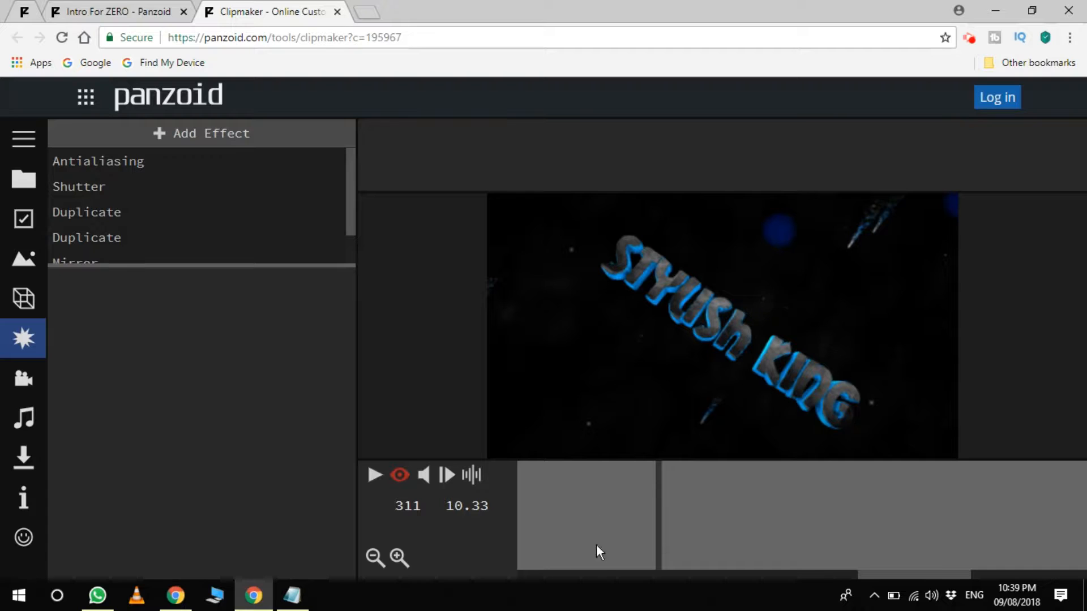
- Turn off the rendered preview and inspect the 3D title from another angle
left_click(408, 474)
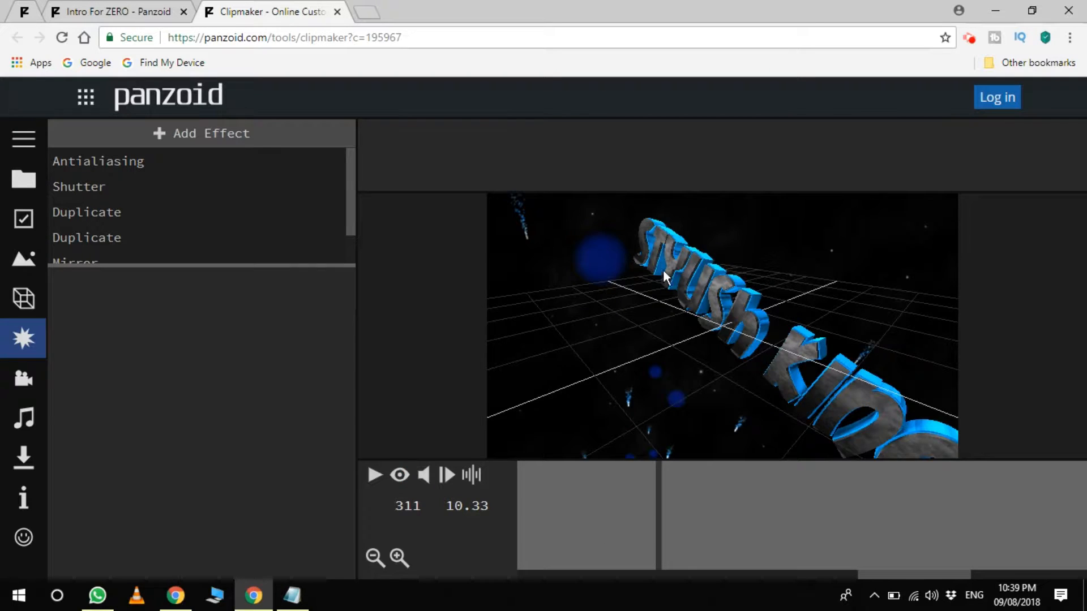
left_click_drag(651, 243, 804, 333)
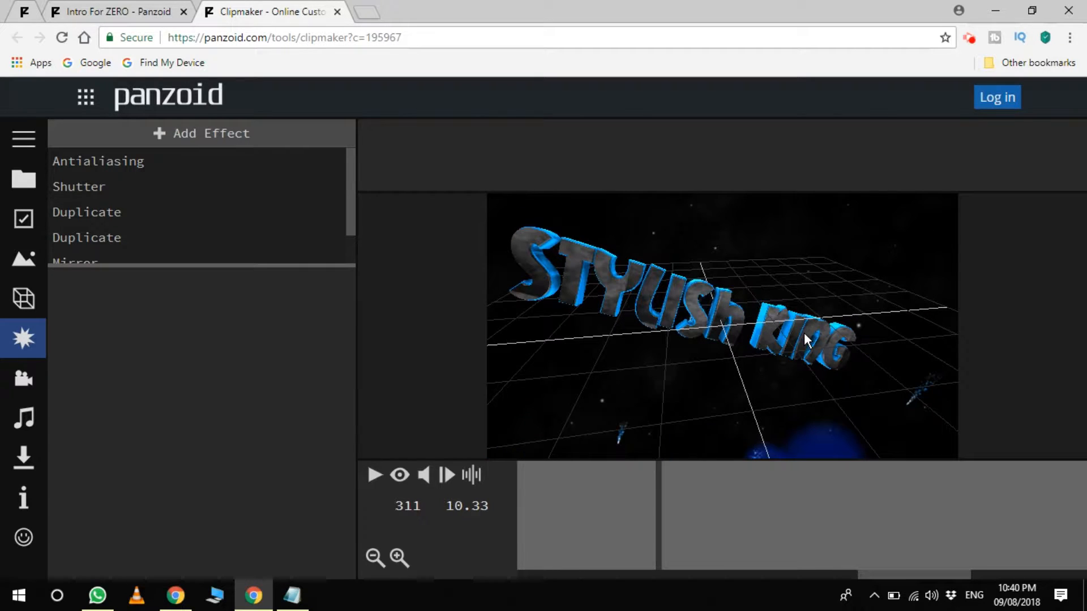
- Replay the customized intro with the rendered preview on and pause it at about 15.07 seconds
left_click(400, 476)
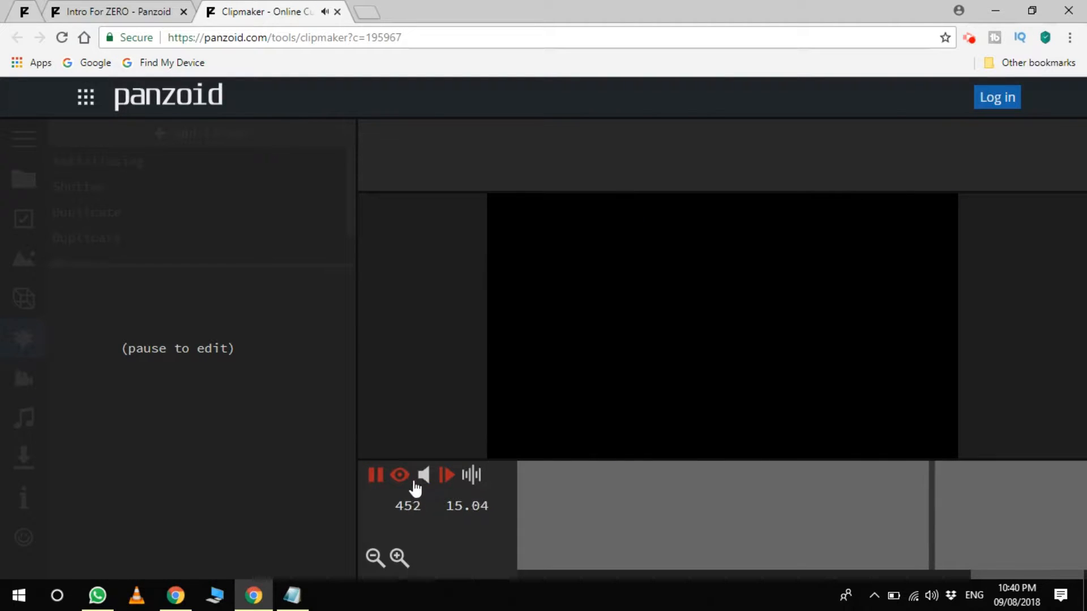
left_click(376, 477)
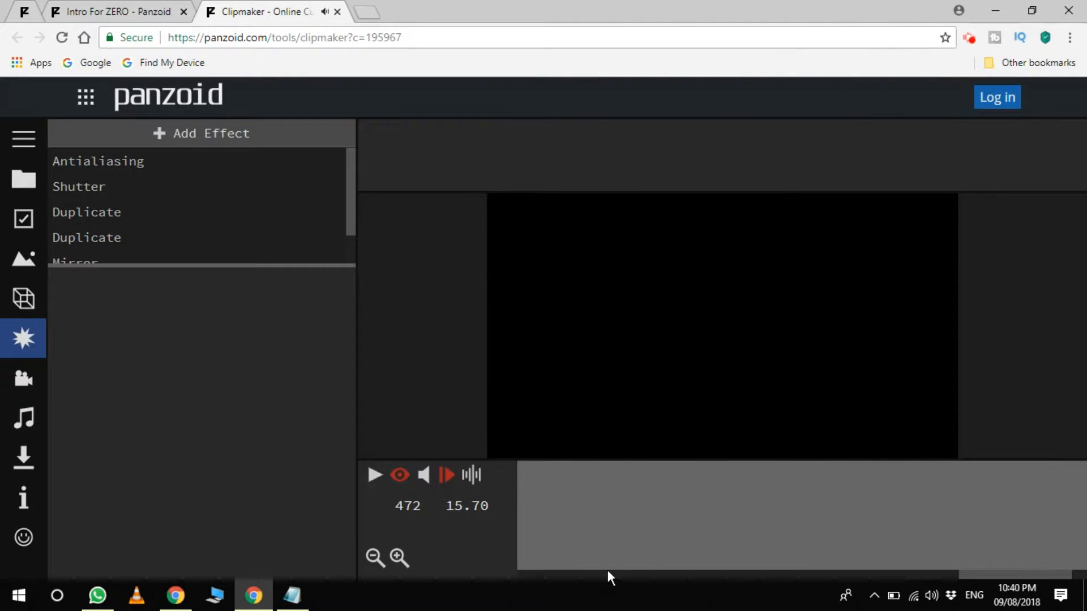
left_click_drag(608, 571, 450, 562)
left_click_drag(667, 501, 501, 491)
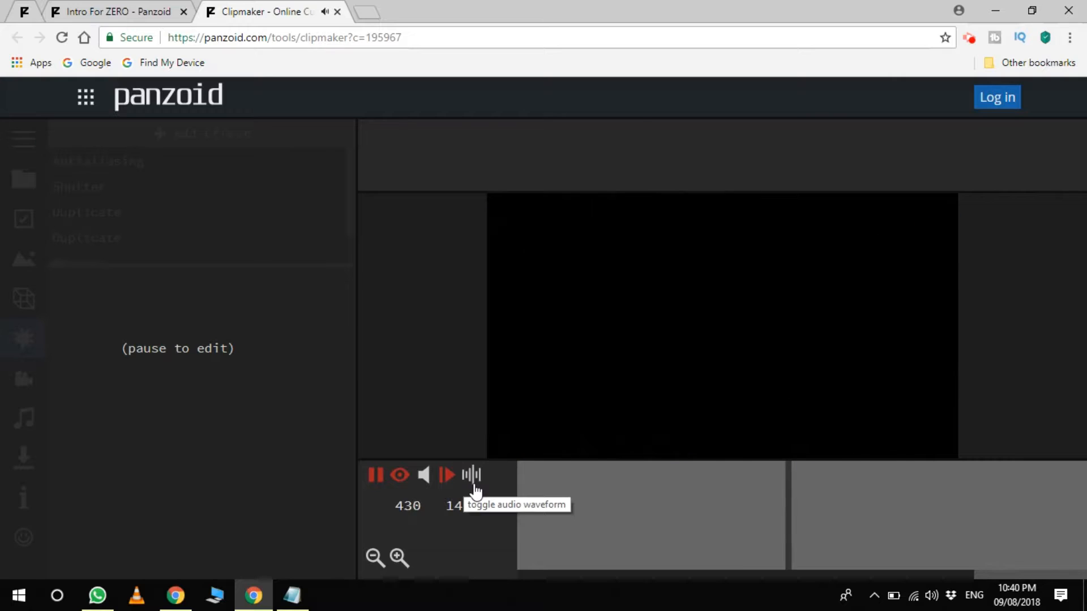
left_click(375, 478)
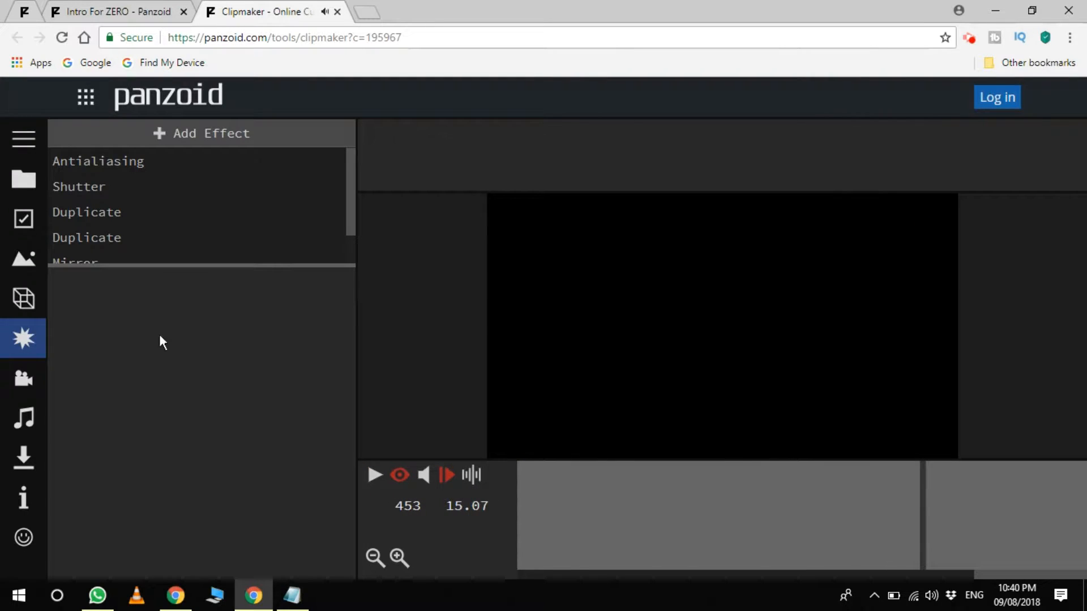
- Set the video download mode to fastest render and start rendering the video
left_click(23, 385)
left_click(27, 459)
left_click(255, 170)
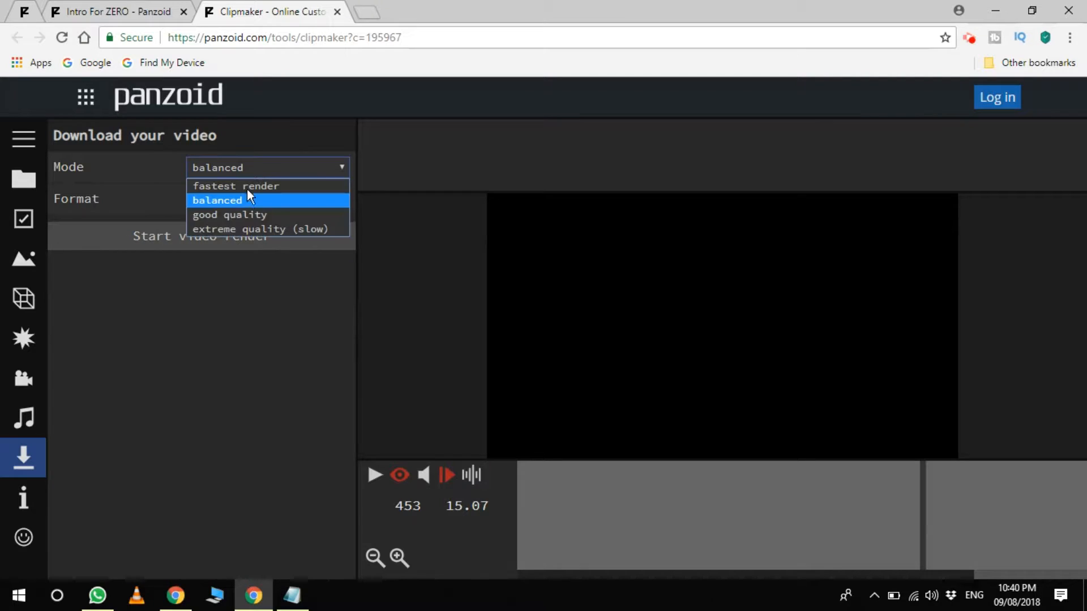
left_click(244, 182)
left_click(159, 238)
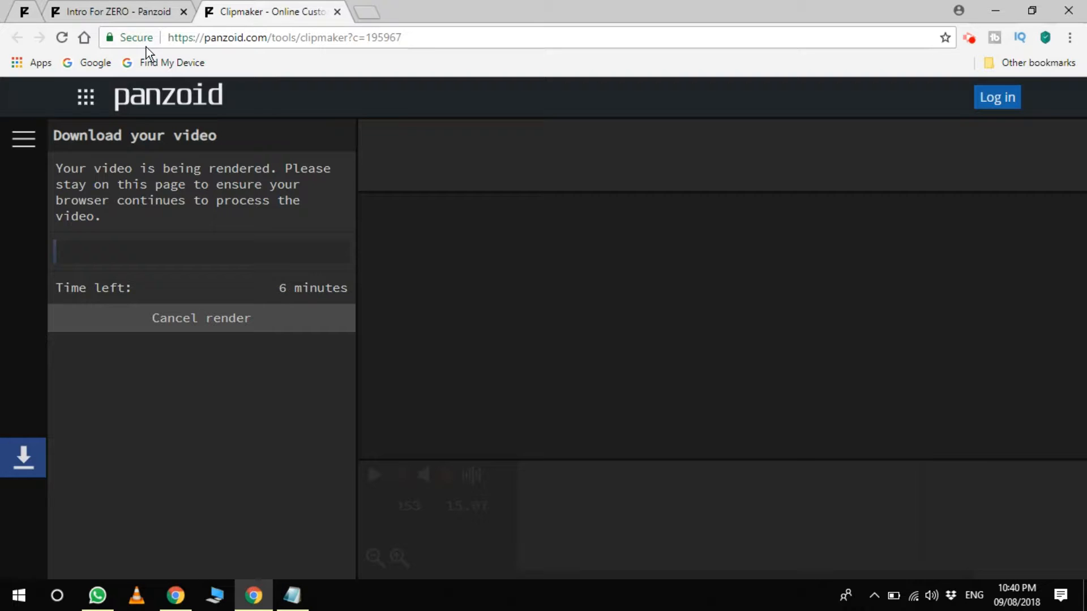
- Return to the trending creations in the other browser tab and browse more intro templates
left_click(134, 14)
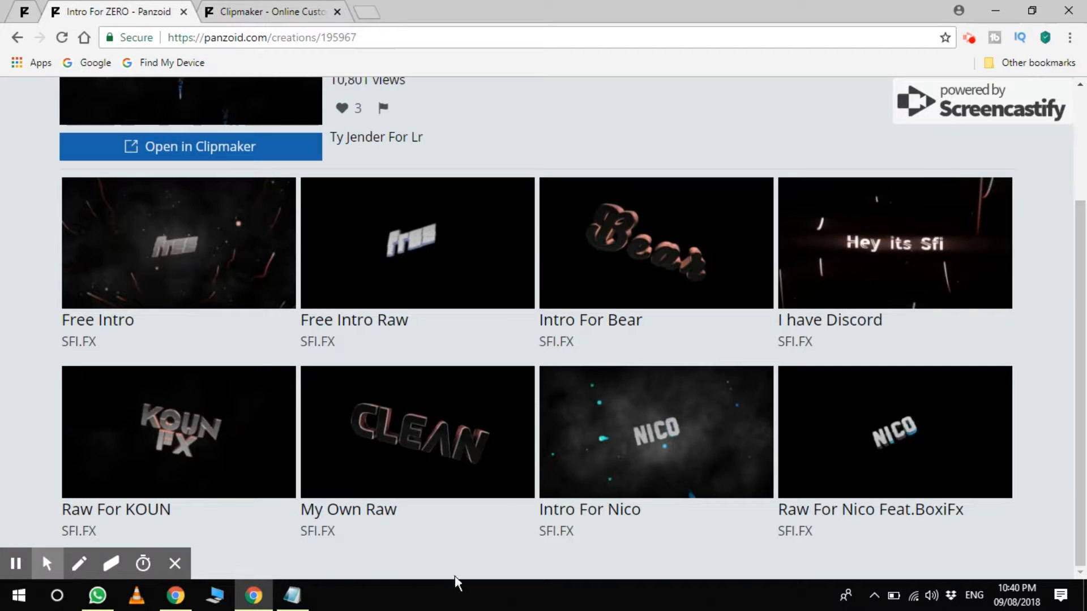
scroll(477, 422, "up", 3)
left_click(17, 37)
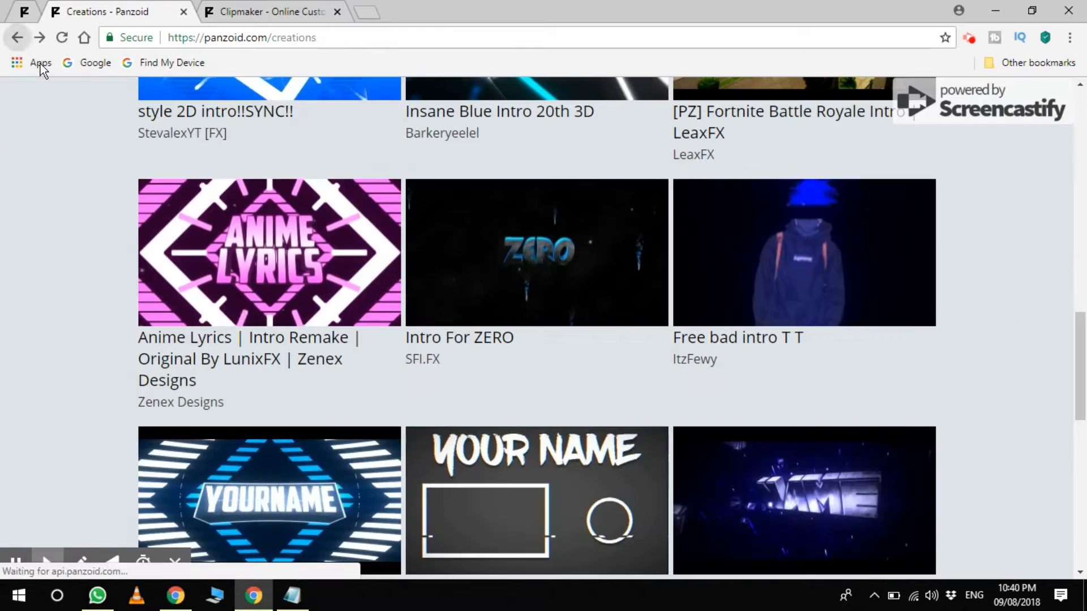
scroll(444, 436, "up", 10)
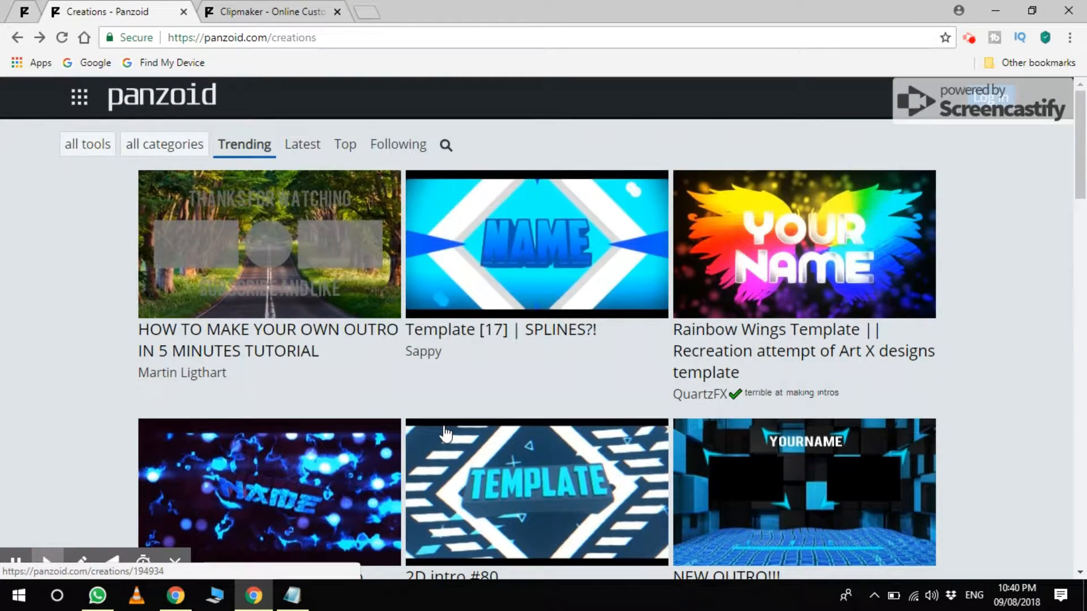
scroll(389, 475, "down", 15)
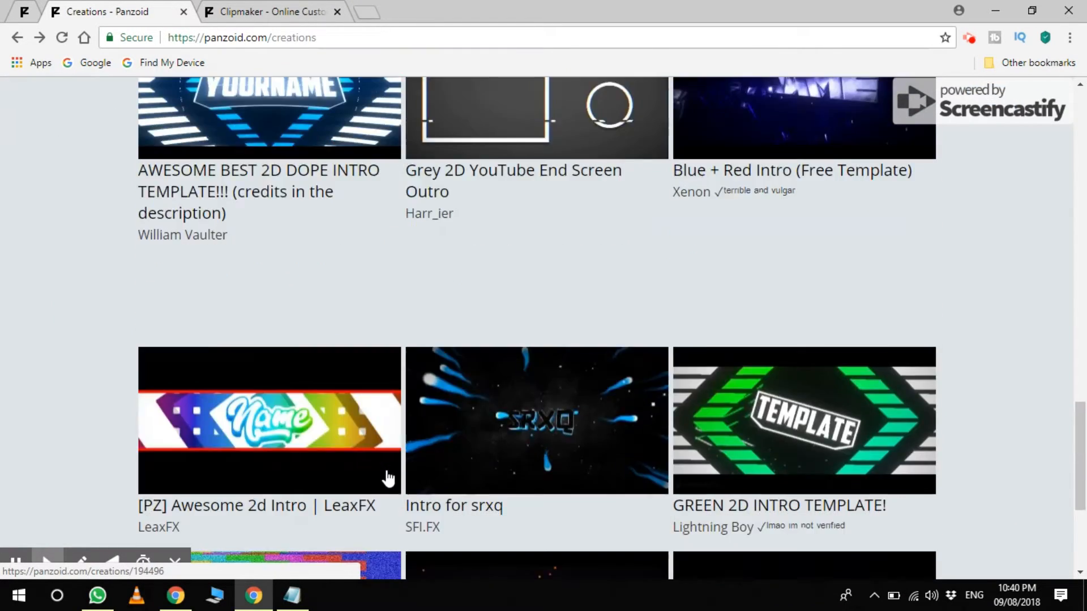
scroll(473, 470, "down", 12)
scroll(474, 471, "up", 4)
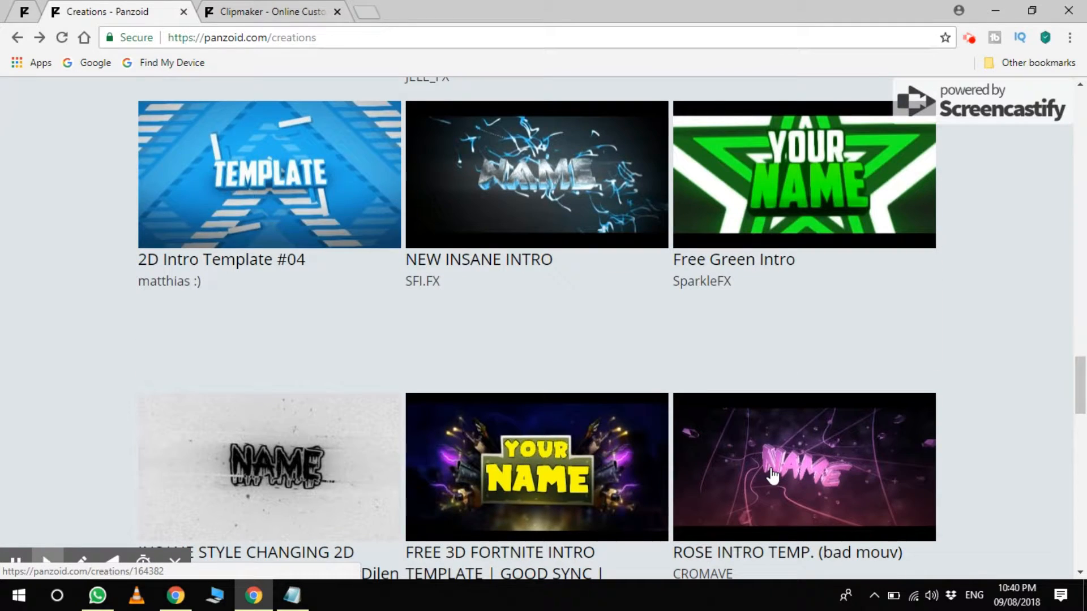
- Open the "ROSE INTRO TEMP. (bad mouv)" template in Clipmaker and check the running render's progress
left_click(773, 476)
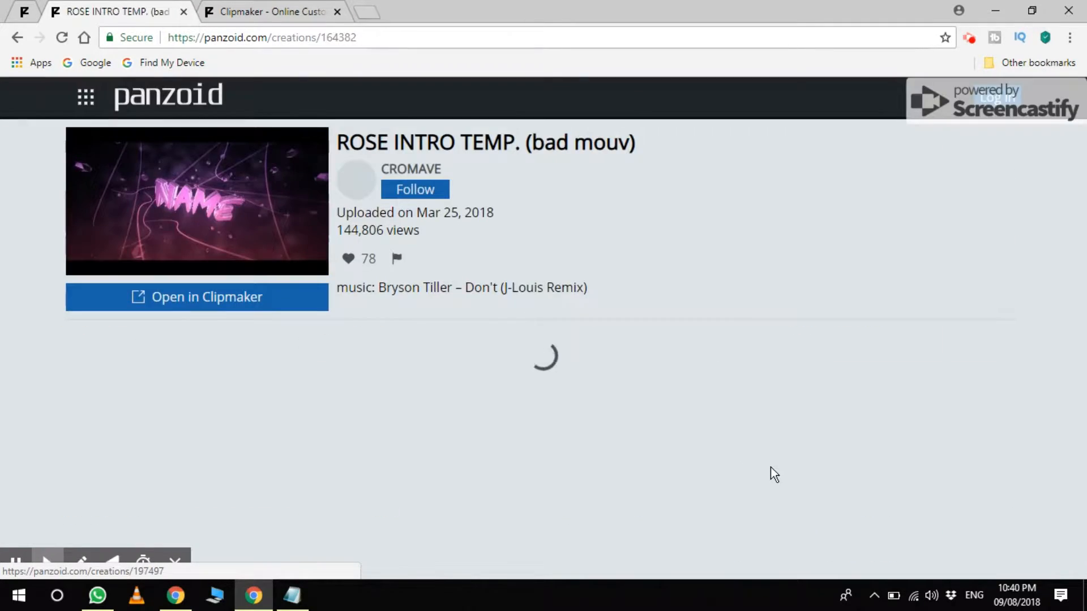
left_click(215, 297)
left_click(403, 12)
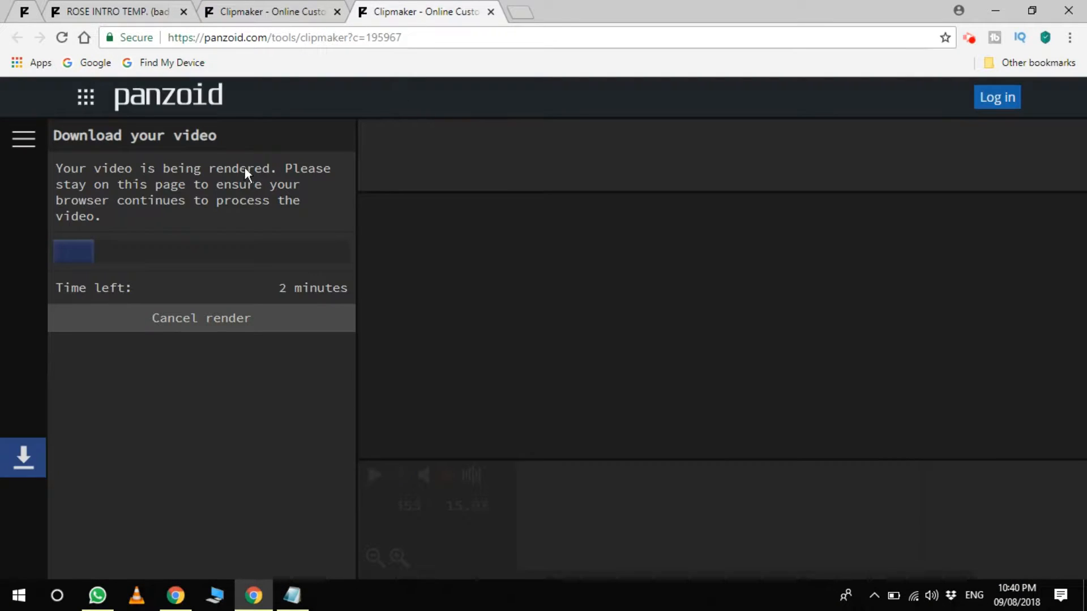
left_click(290, 14)
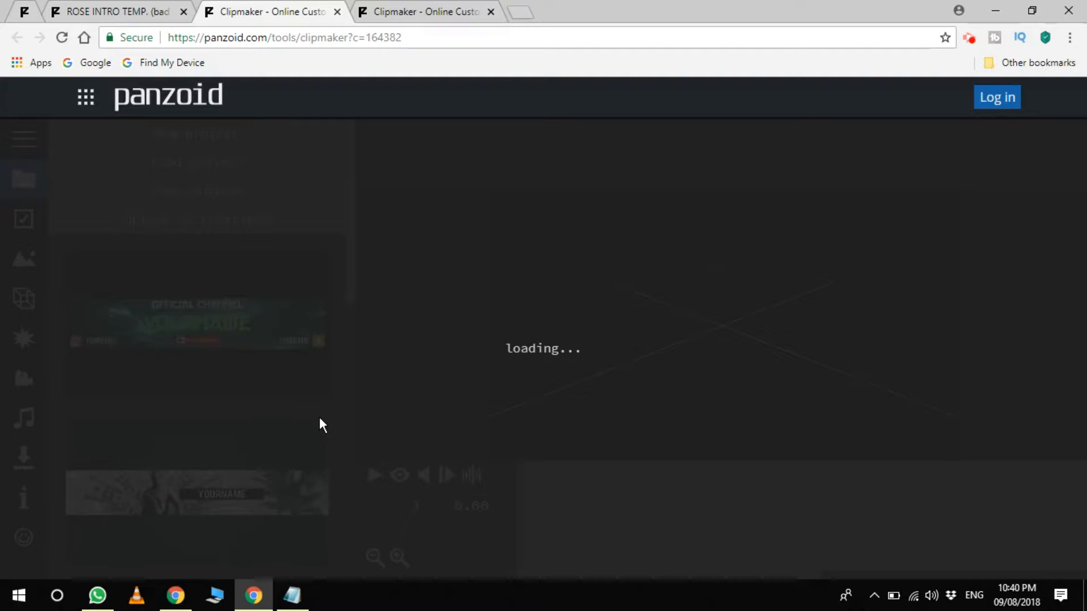
- Check the running render once more and play the "ROSE INTRO TEMP. (bad mouv)" intro in its Clipmaker tab
left_click(95, 10)
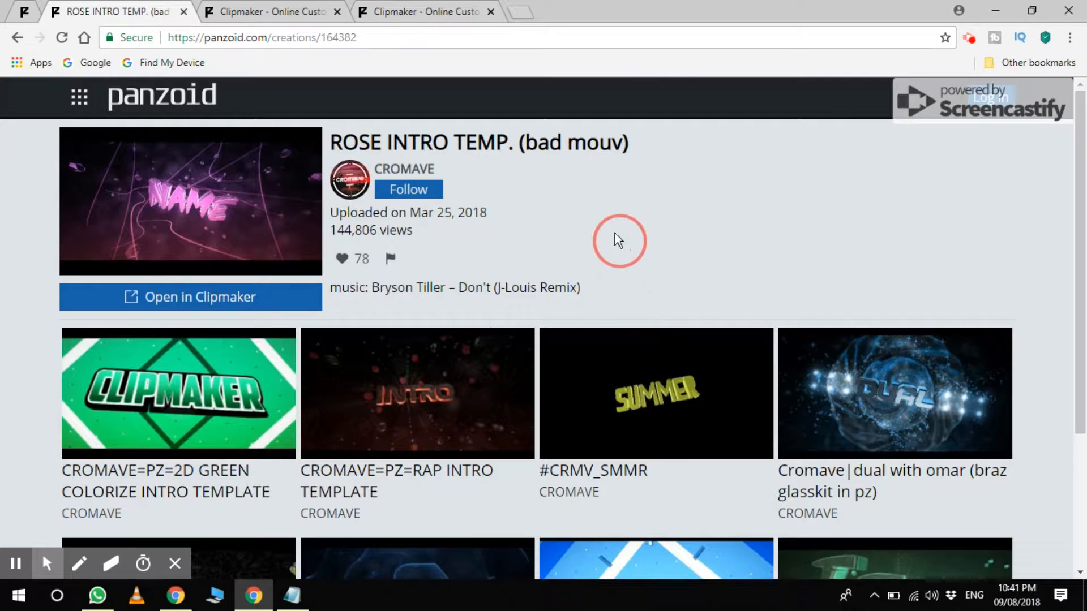
left_click(381, 12)
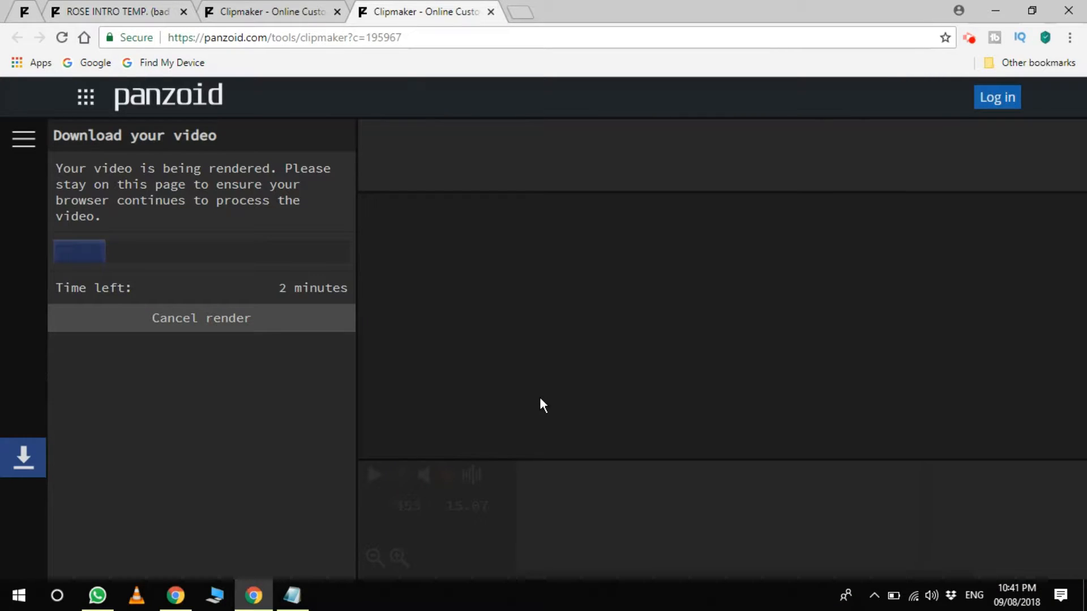
left_click(302, 8)
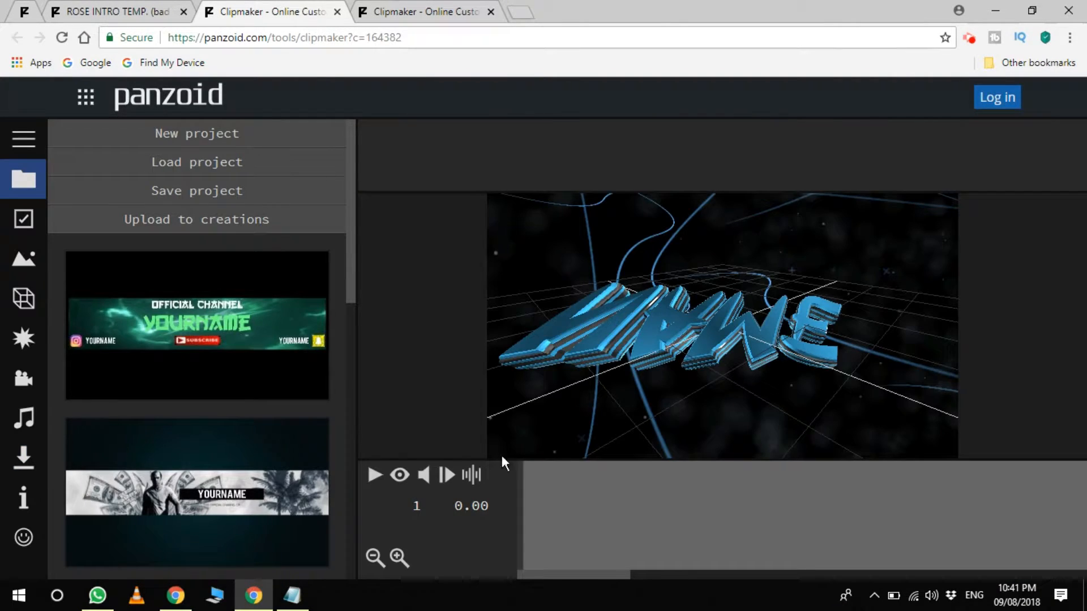
left_click(373, 475)
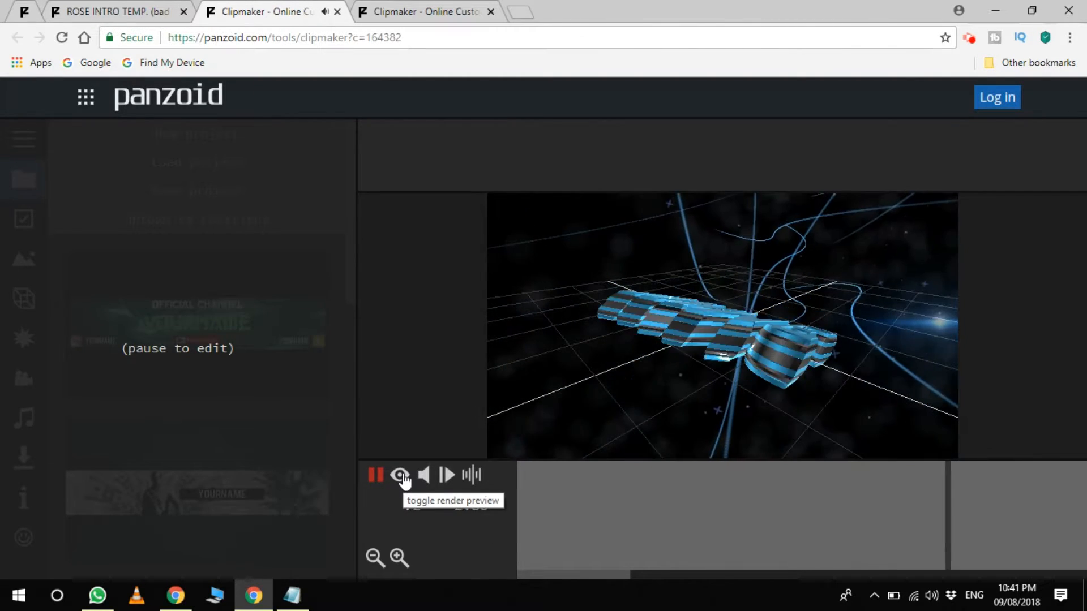
- Pause the intro's playback and review the video resolution options in the basic settings
left_click(402, 480)
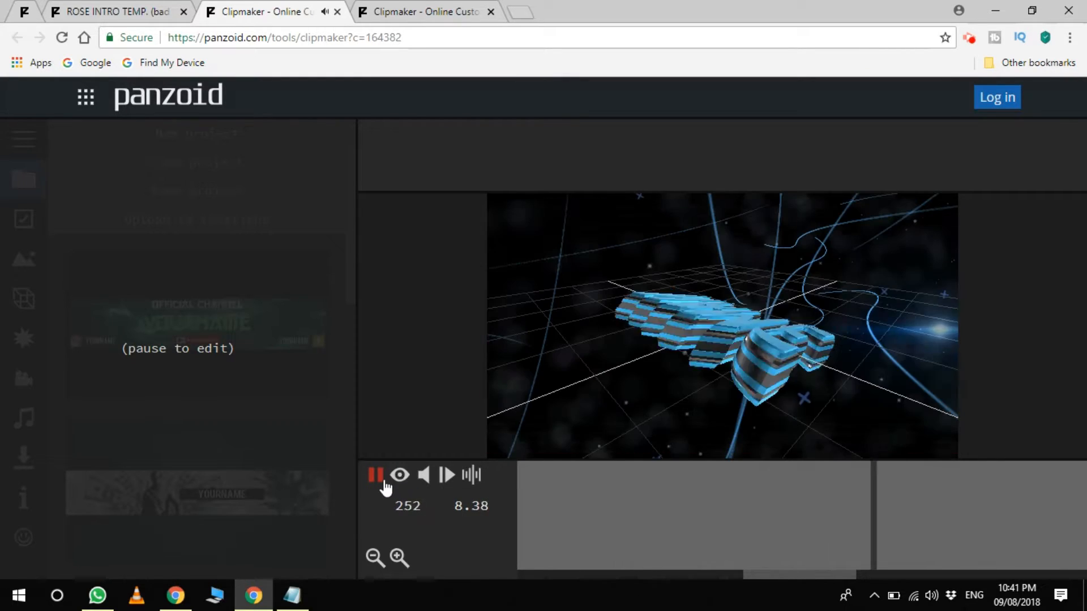
left_click(373, 478)
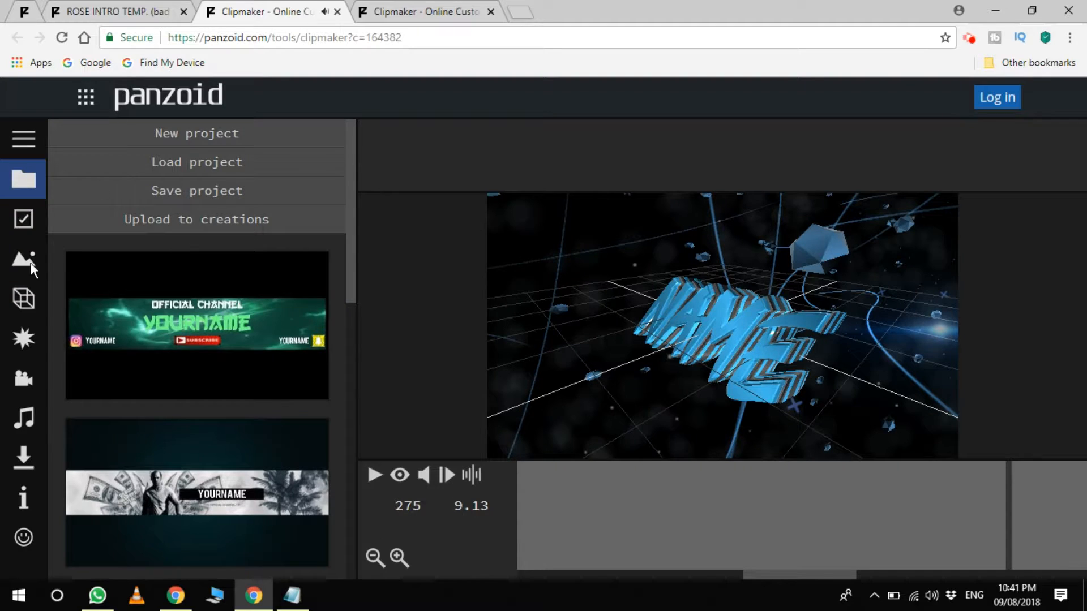
left_click(23, 218)
left_click(278, 167)
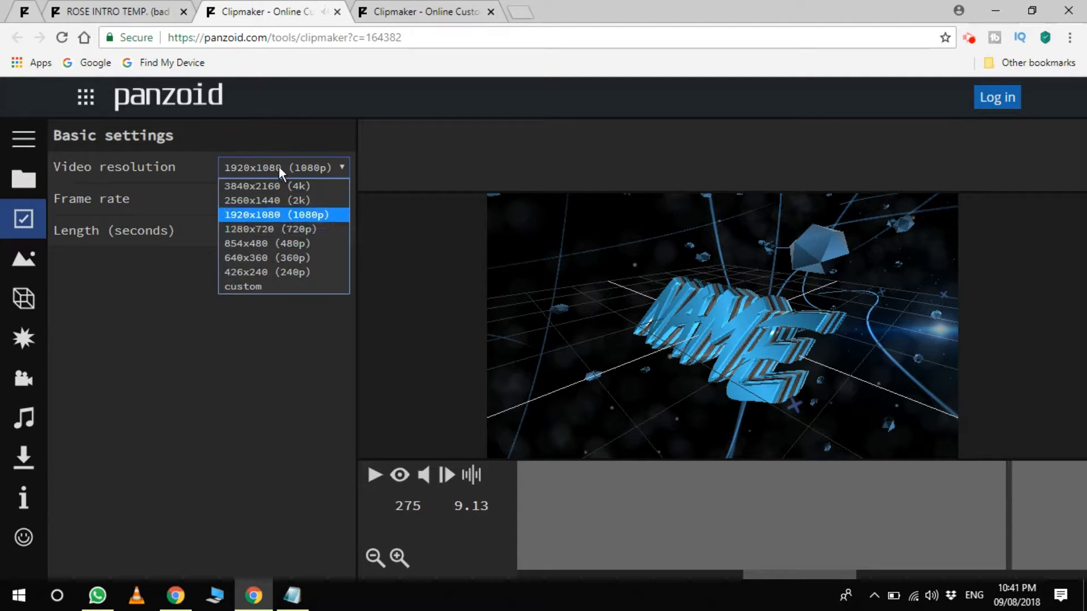
left_click(249, 232)
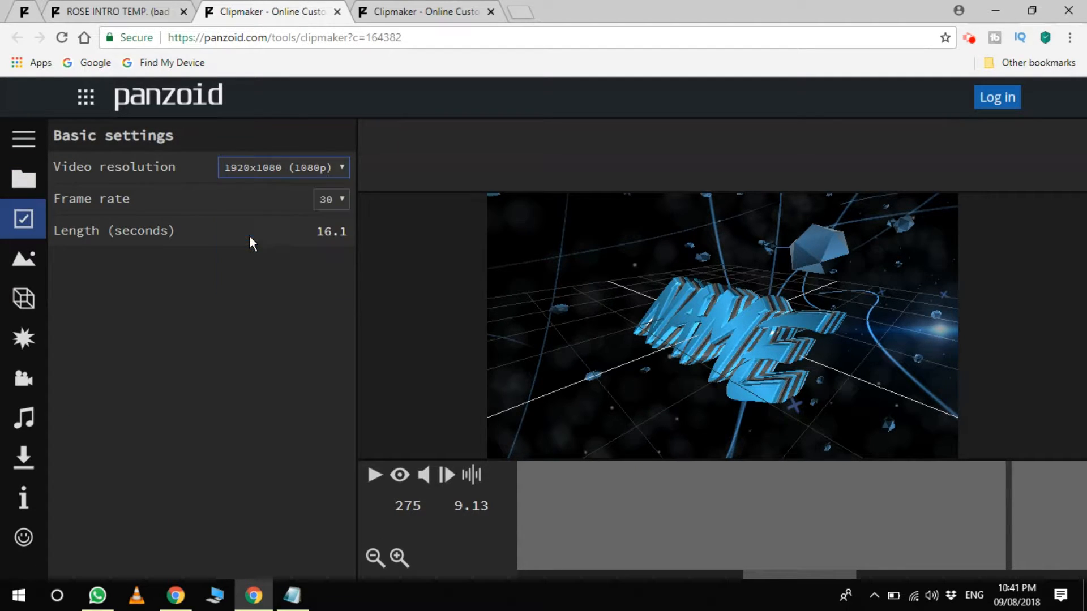
- Change the first NAME text object in the "text" group to STYLISH KING
left_click(41, 257)
left_click(19, 321)
left_click(21, 300)
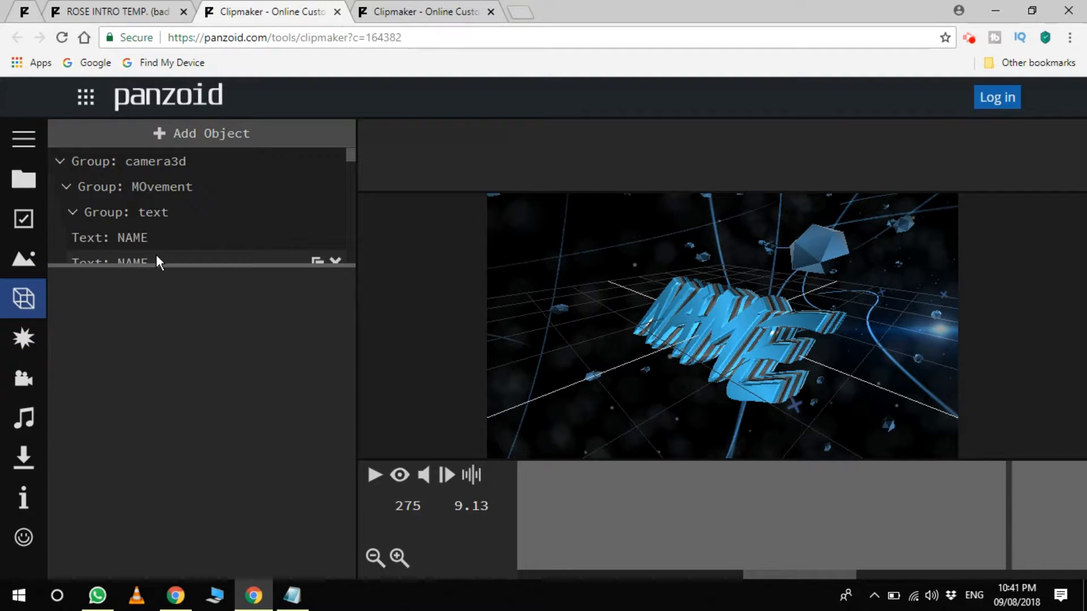
left_click(161, 237)
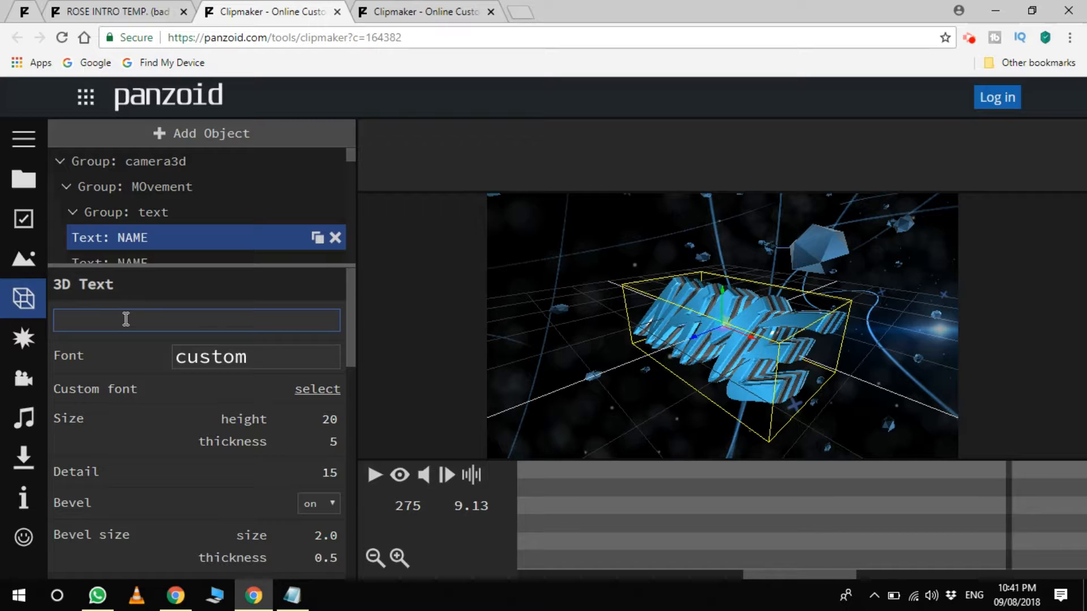
type("STYLISH KING")
key("Return")
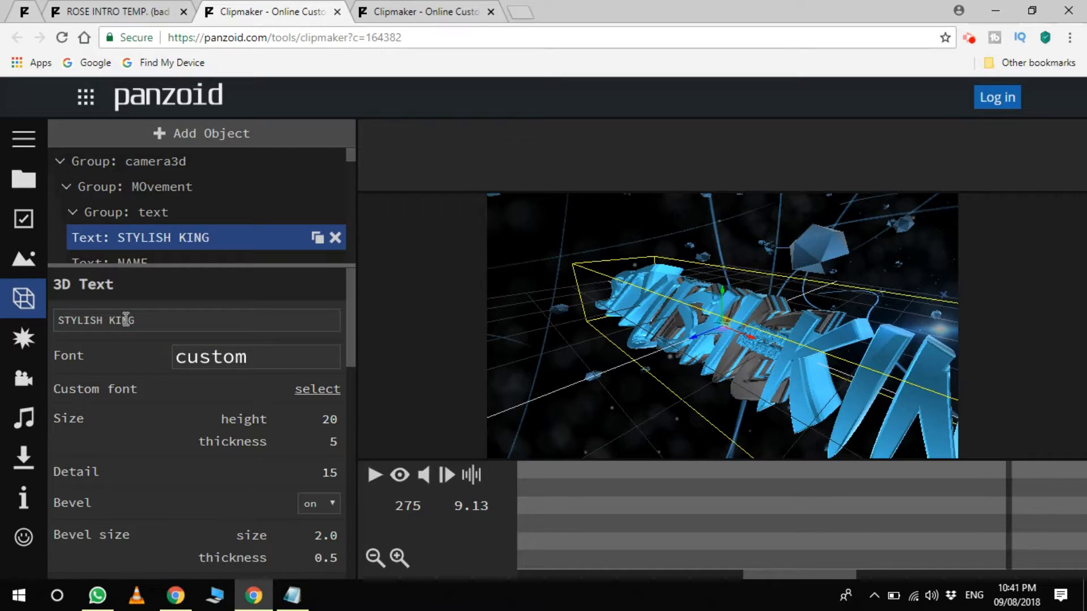
- Replace the second NAME text object's content in the "text" group with STYLISH KING
left_click(144, 255)
left_click(129, 326)
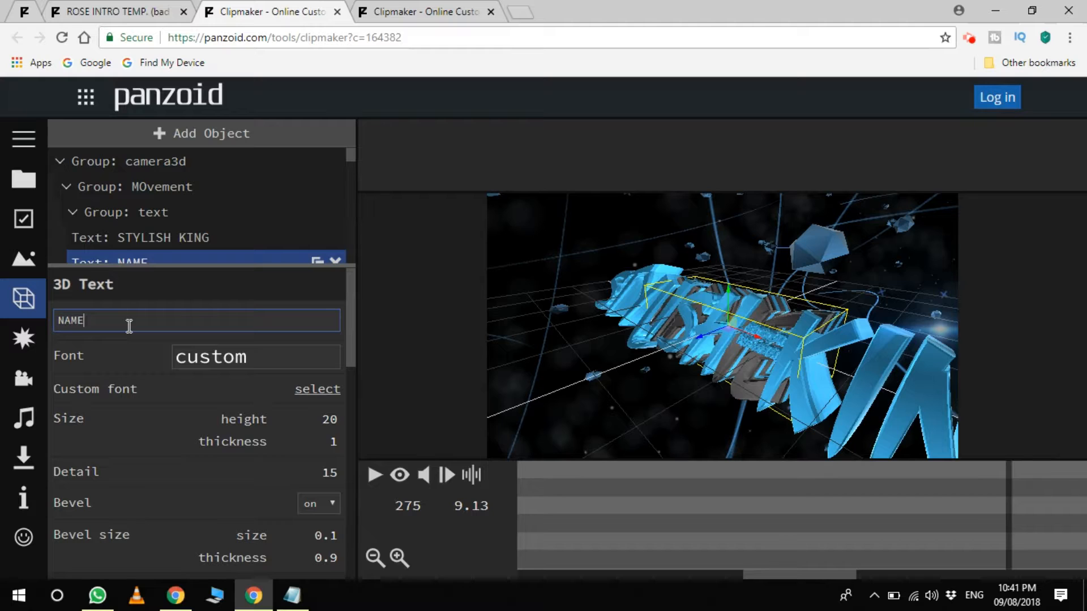
type("STYLISH KING")
key("Return")
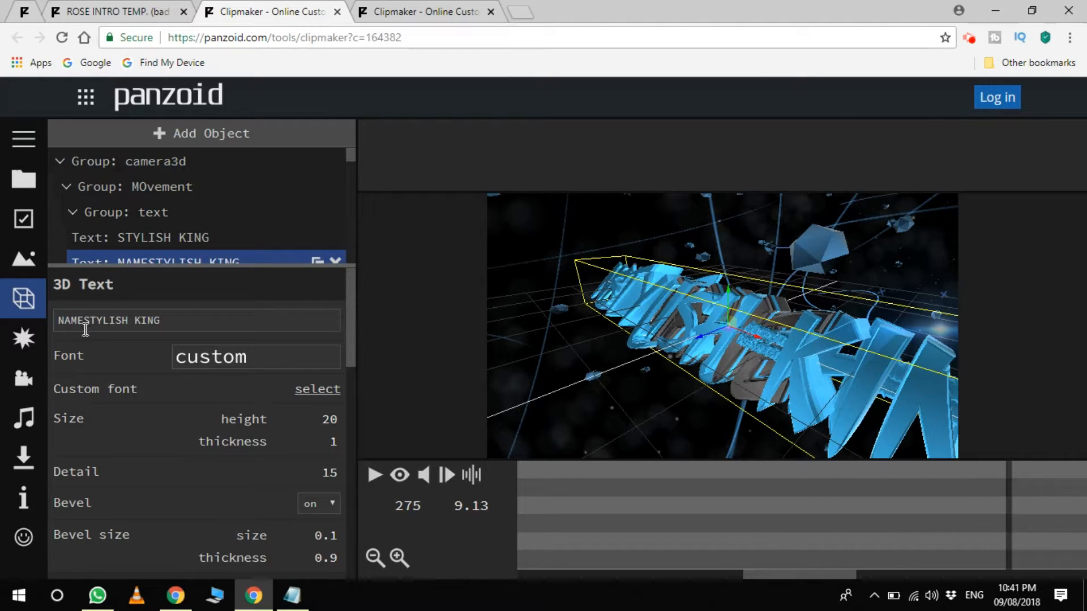
key("BackSpace")
key("BackSpace")
key("BackSpace")
key("BackSpace")
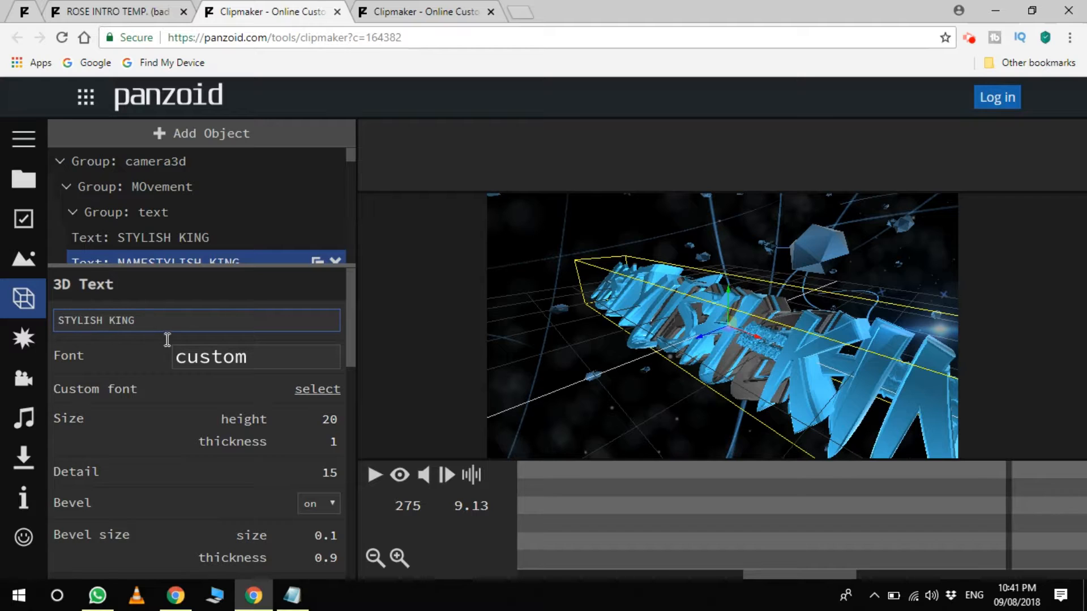
left_click(181, 293)
- Set the third text object in the "text" group to read STYLISH KING
scroll(181, 261, "down", 5)
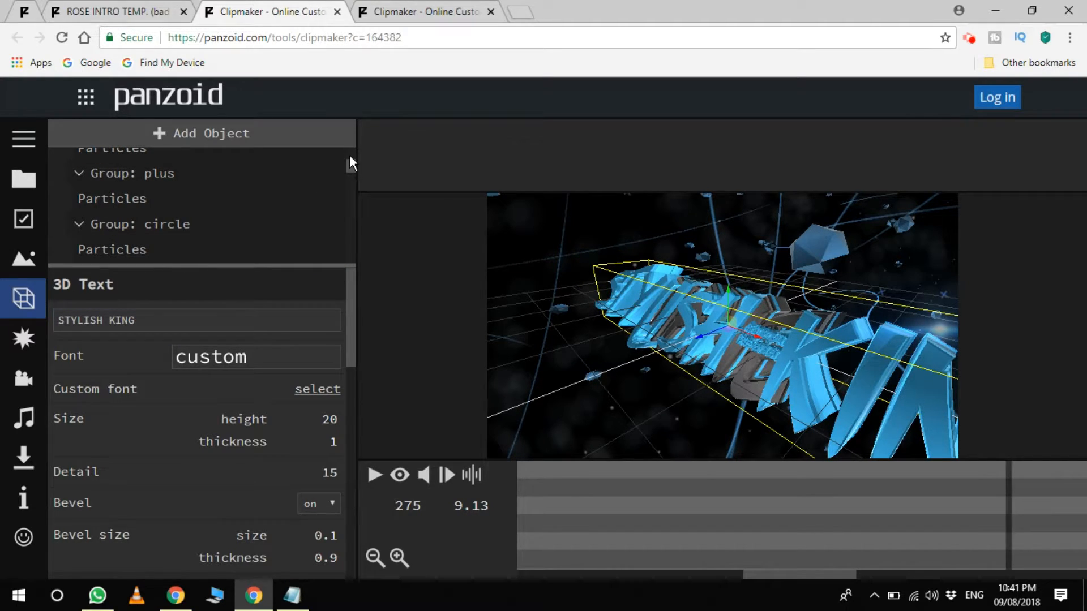
scroll(351, 159, "up", 3)
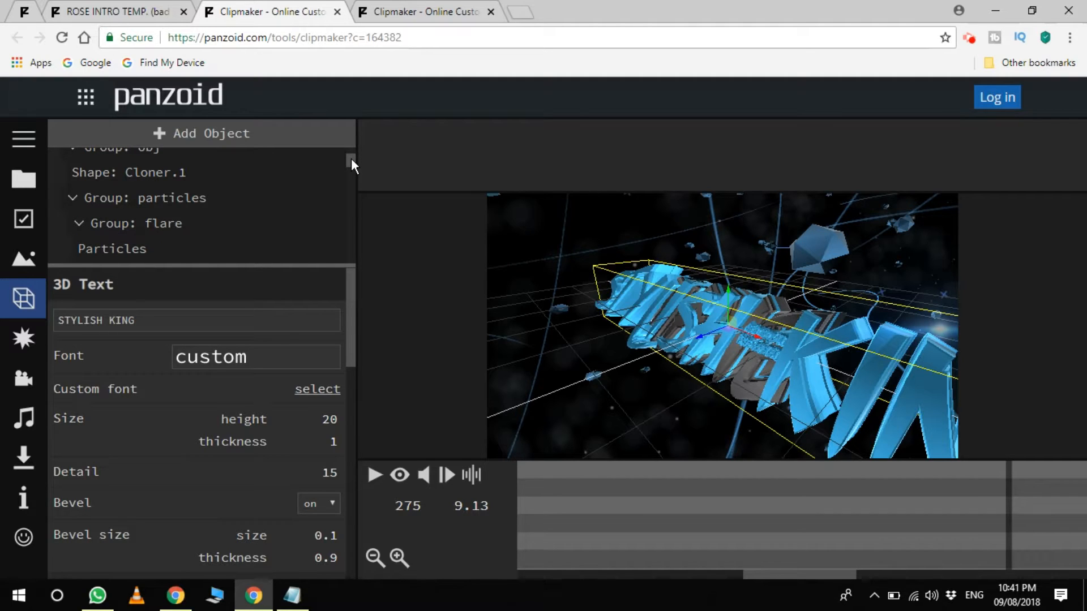
scroll(351, 160, "up", 1)
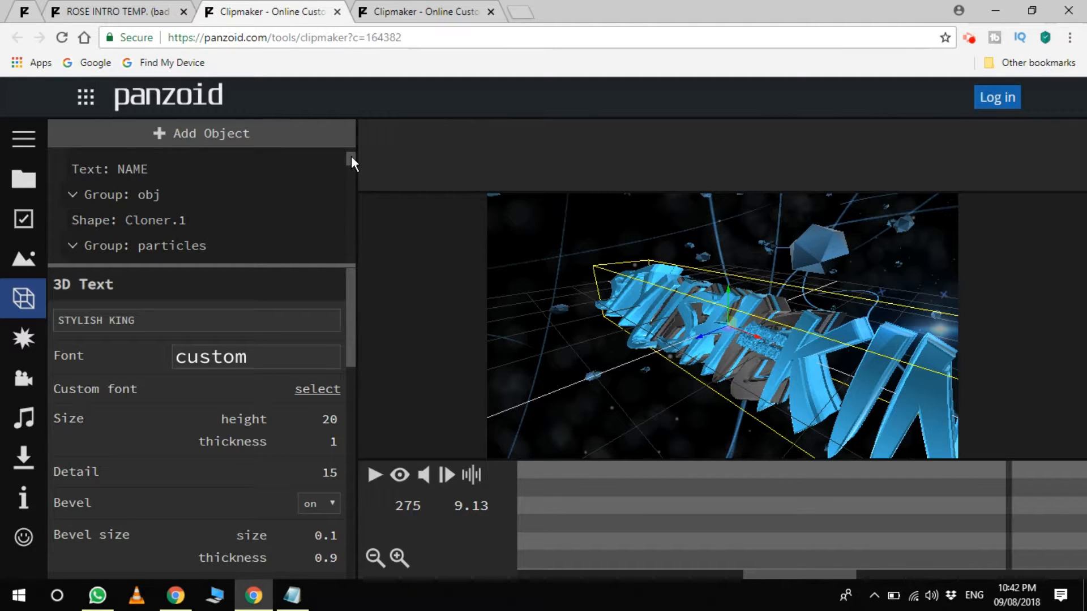
scroll(351, 156, "up", 1)
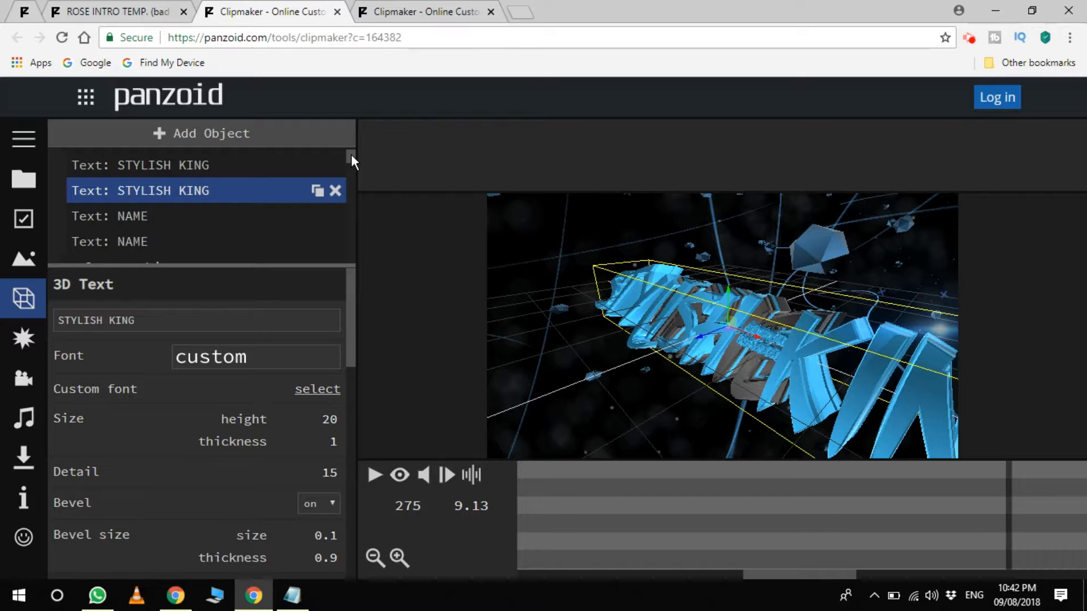
left_click(124, 216)
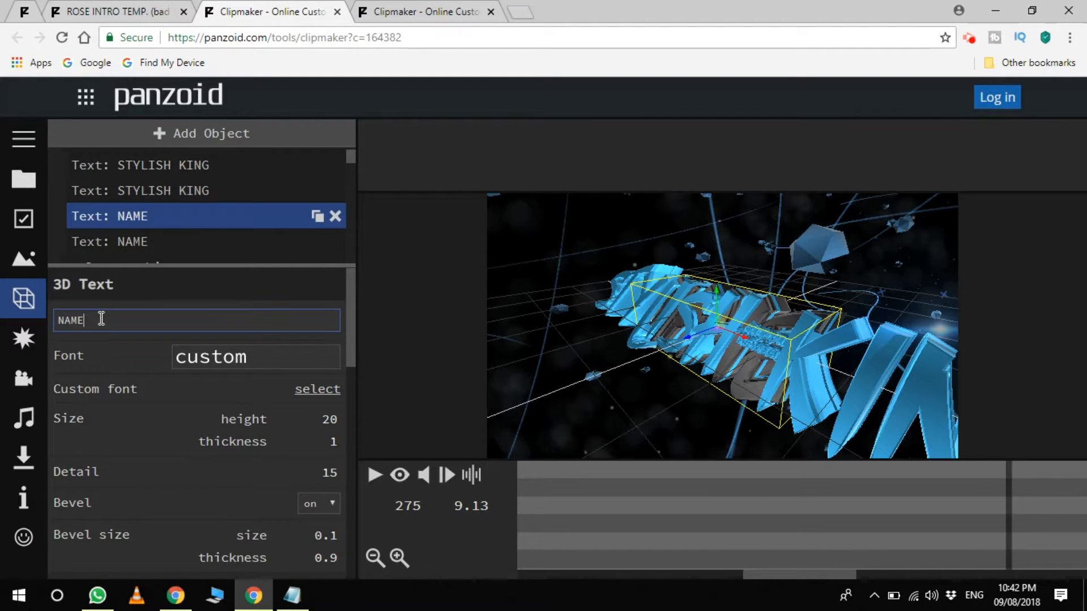
type("STYLISH KING")
key("Return")
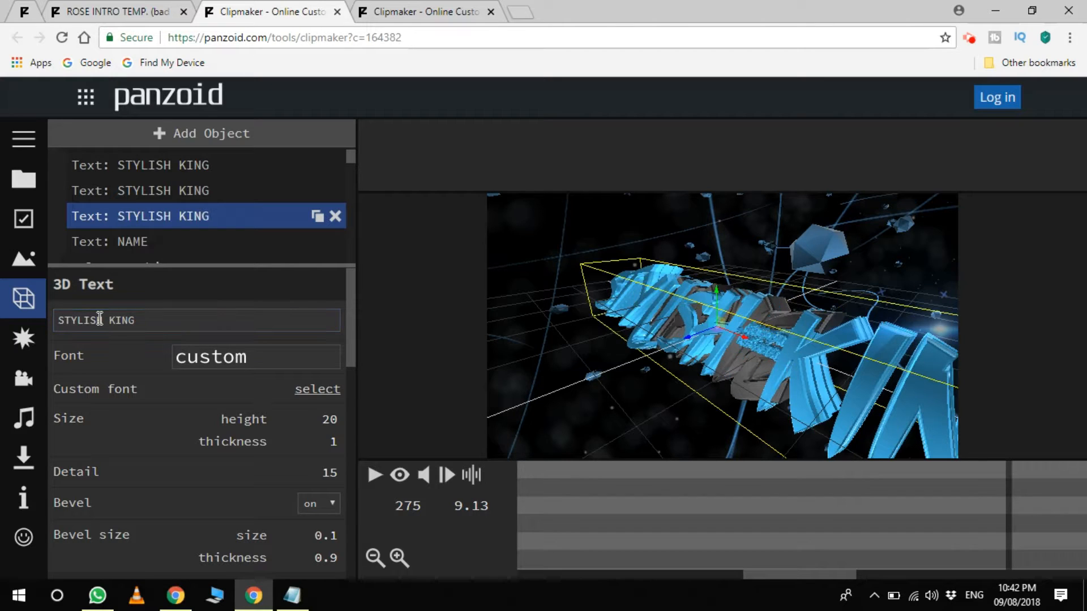
- Rewrite the fourth and last NAME text object in the "text" group as STYLISH KING
left_click(159, 241)
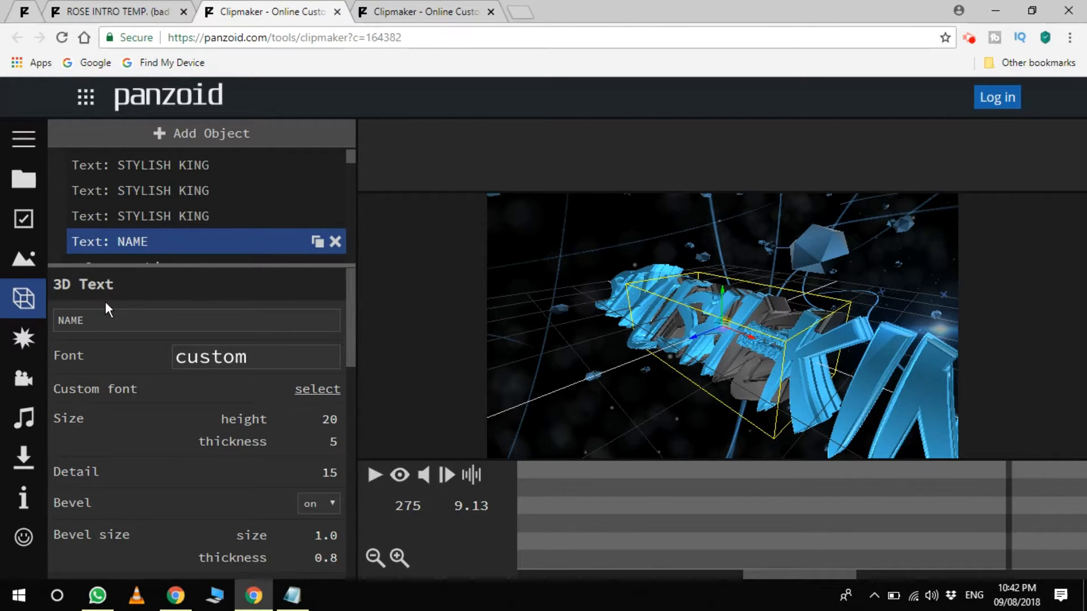
type("STYLISH KING")
key("Return")
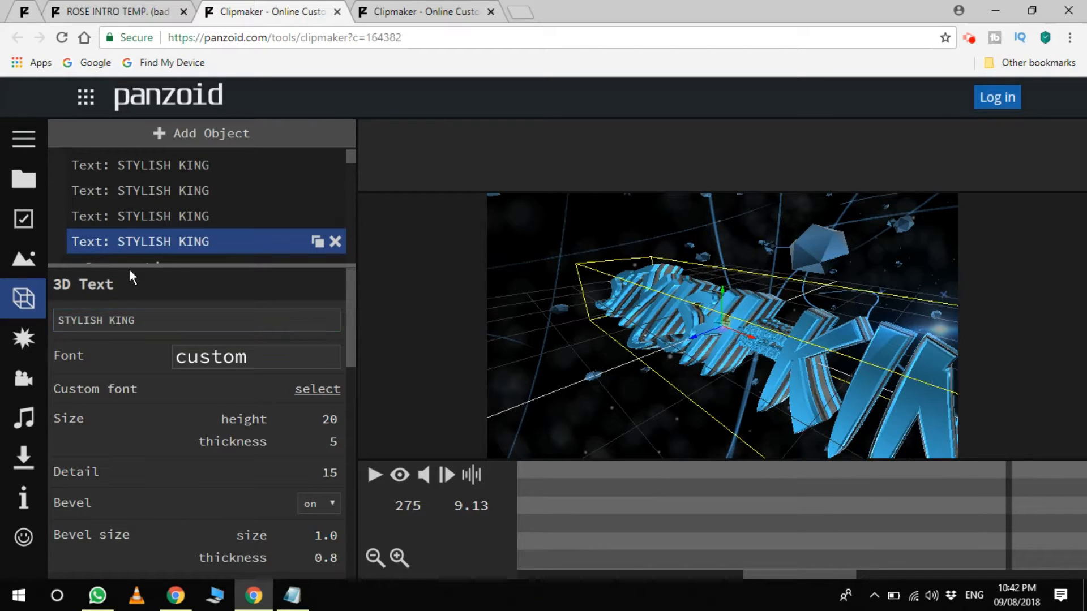
- Look through the object list, including the particle groups, for any remaining NAME text objects
left_click(345, 173)
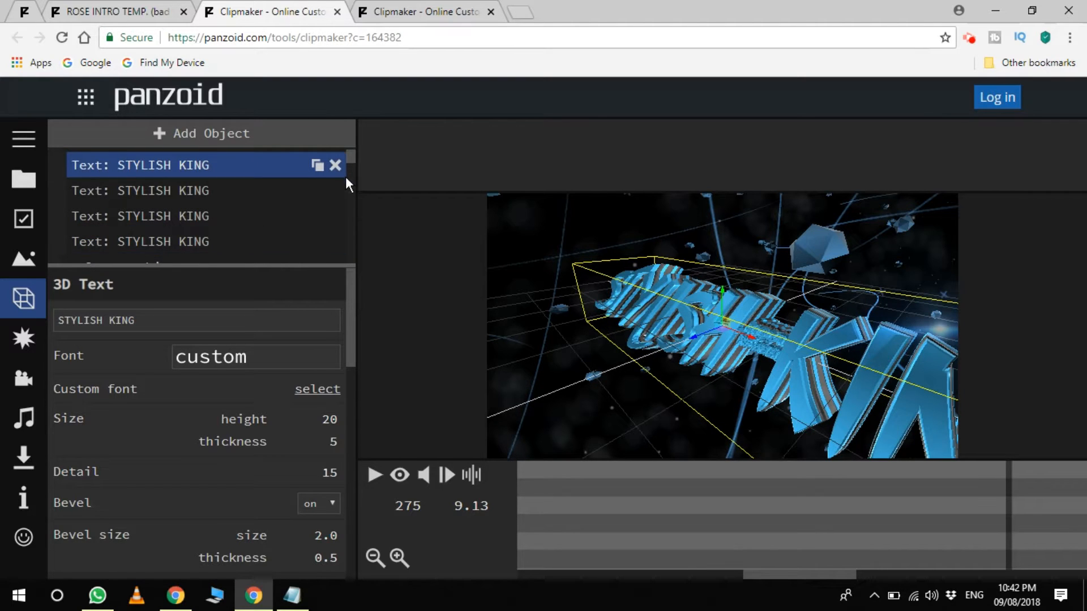
scroll(348, 187, "down", 3)
scroll(351, 207, "down", 5)
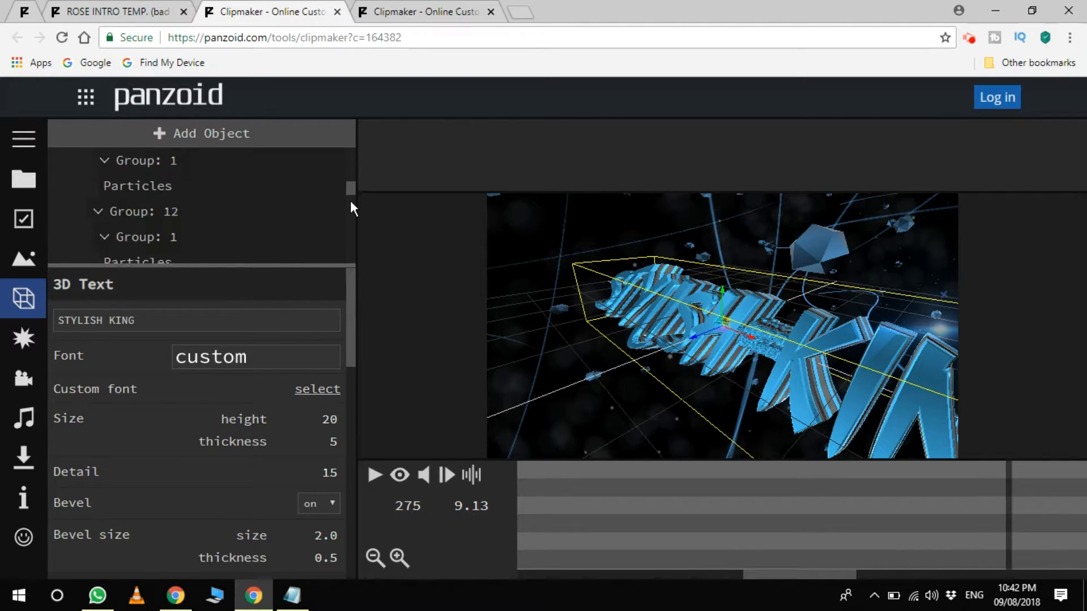
left_click_drag(349, 174, 349, 163)
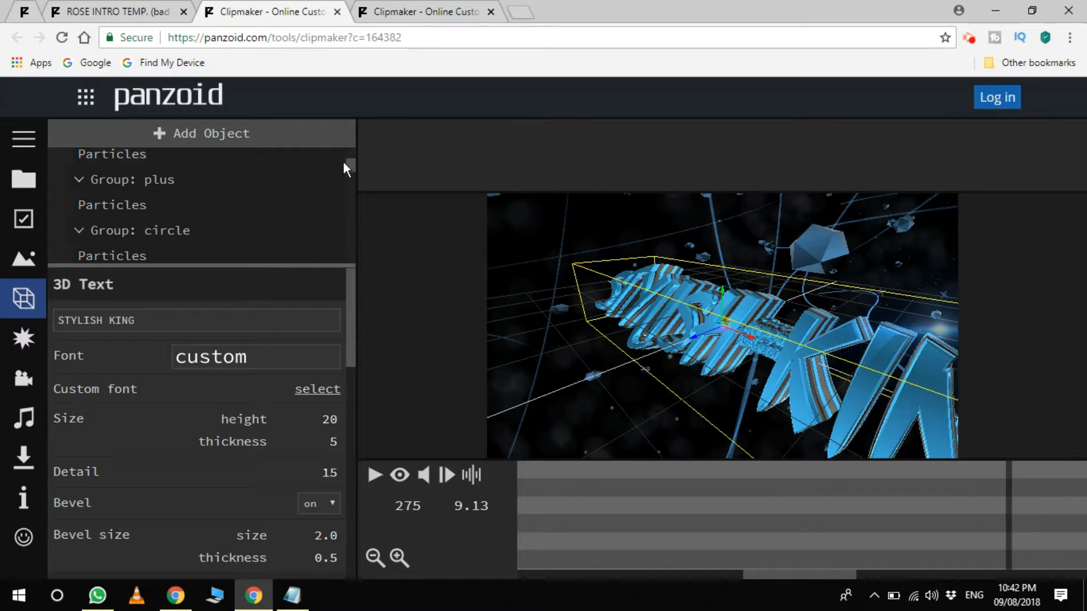
scroll(226, 215, "up", 1)
left_click(226, 214)
scroll(198, 203, "up", 10)
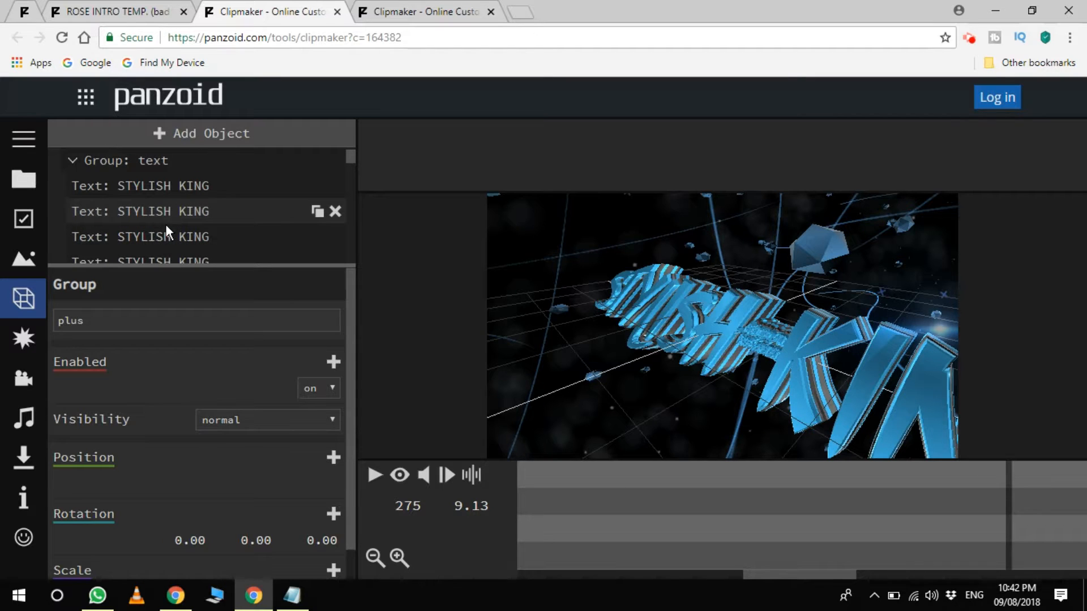
scroll(165, 226, "down", 3)
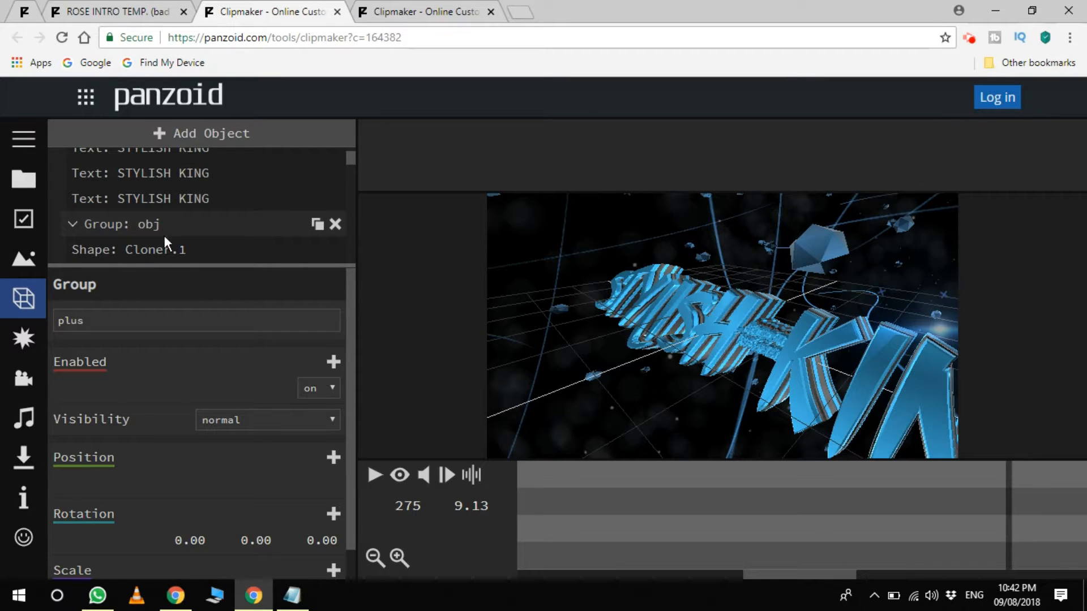
left_click_drag(165, 257, 355, 399)
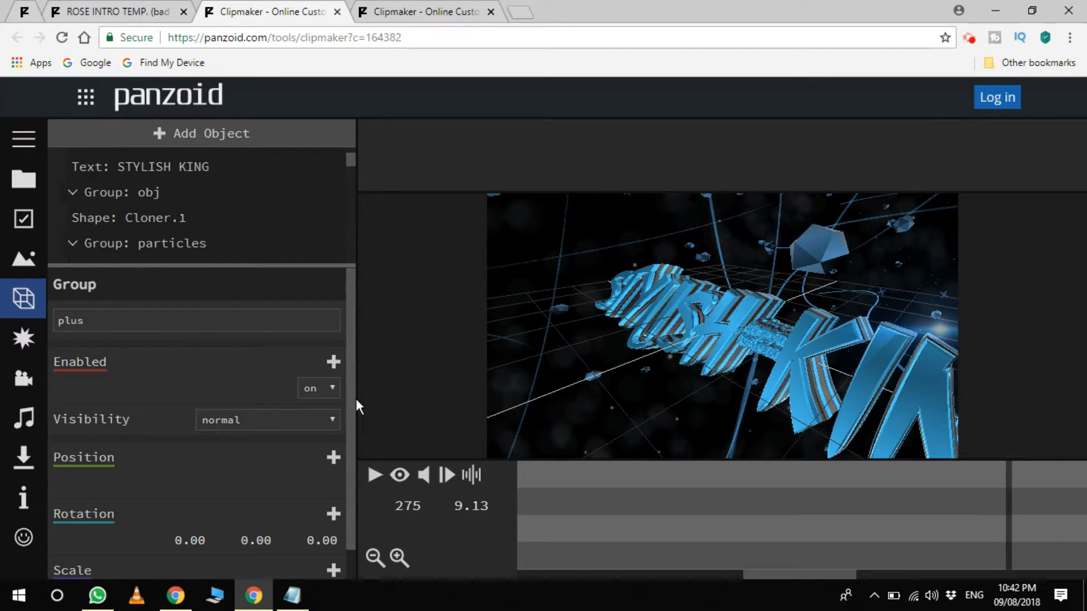
- Turn on the render preview, play the intro briefly, and inspect a frame around 10 seconds on the timeline
left_click(399, 478)
left_click(374, 477)
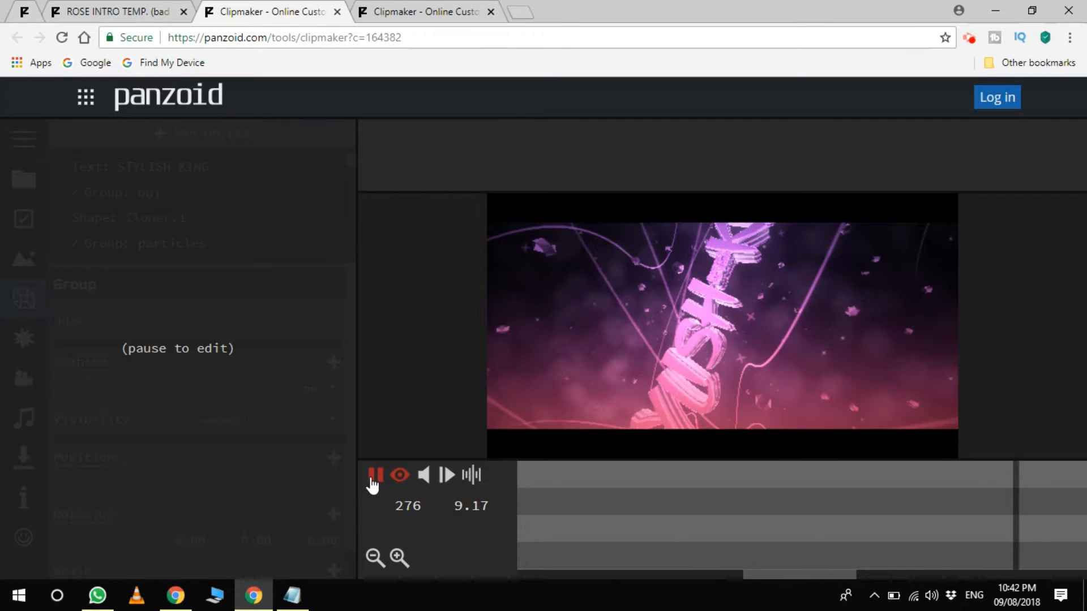
left_click(376, 478)
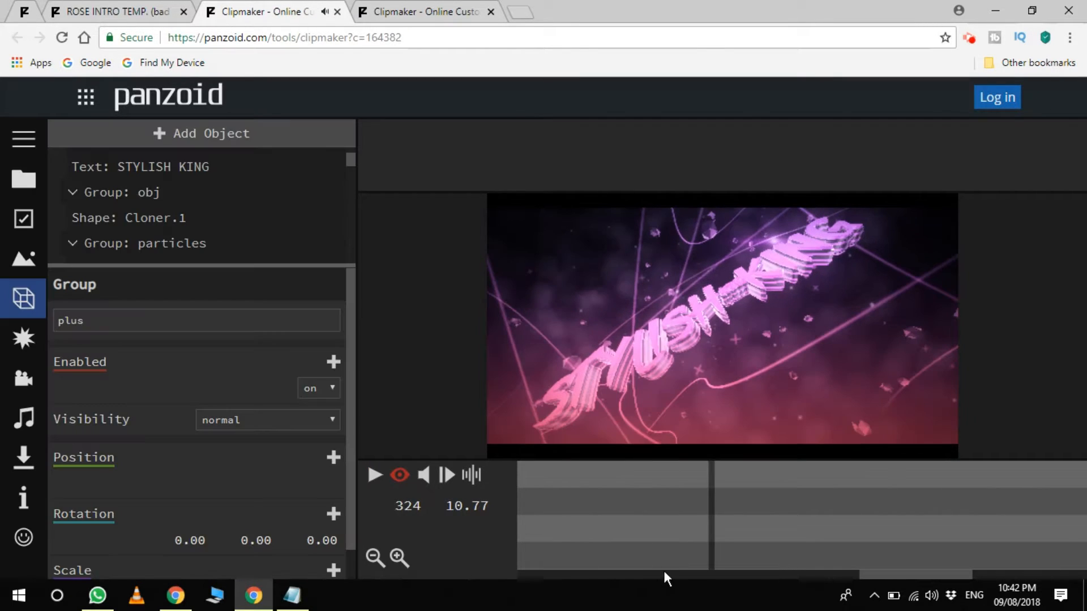
left_click(874, 567)
left_click(576, 567)
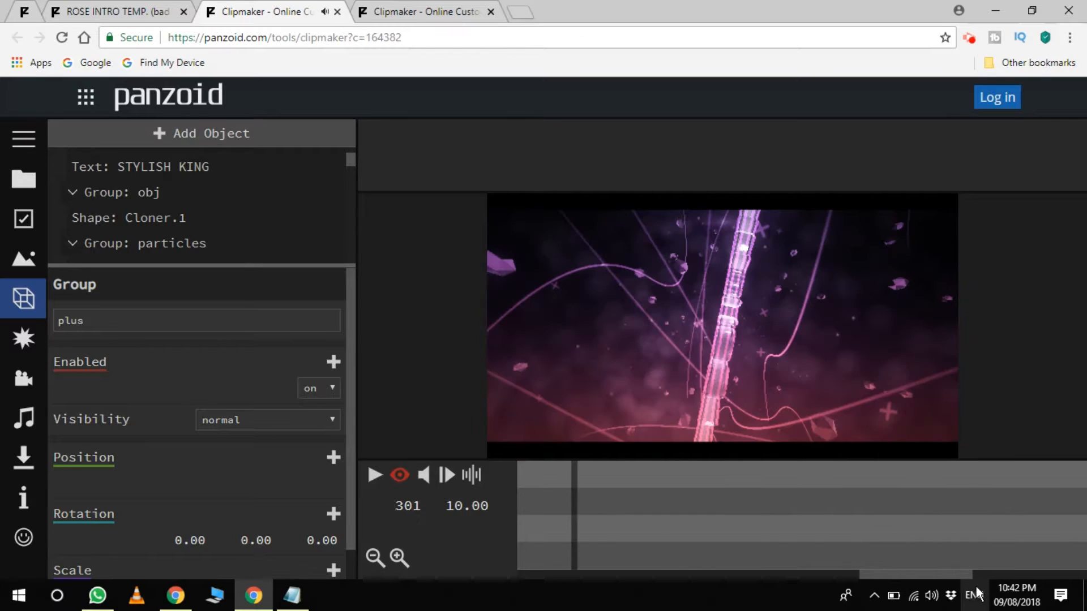
- Move the playhead back to the start of the timeline and play the rendered preview
left_click_drag(949, 569, 496, 571)
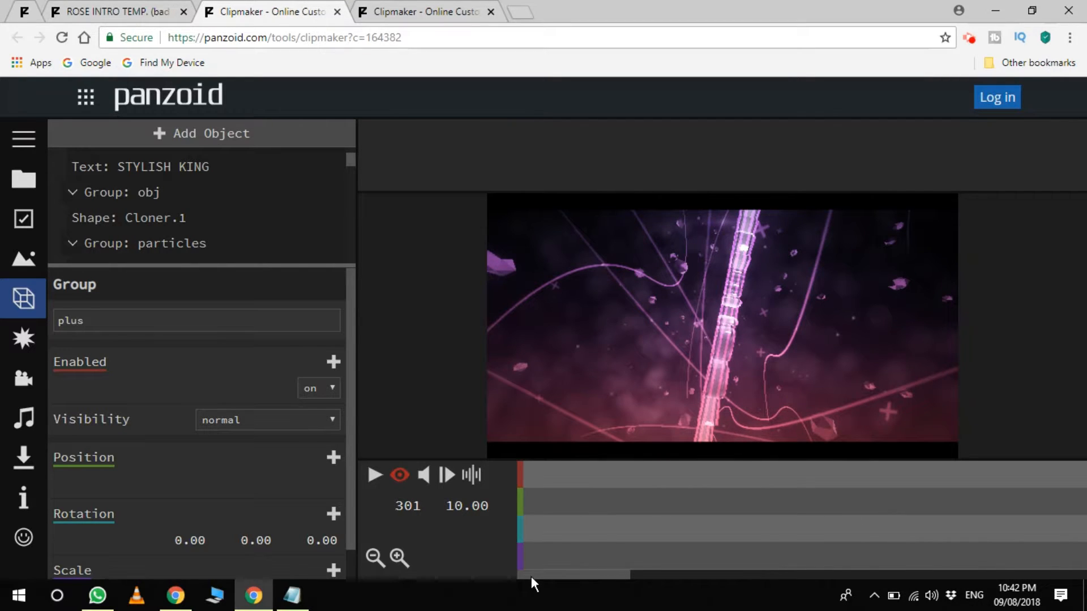
left_click(522, 495)
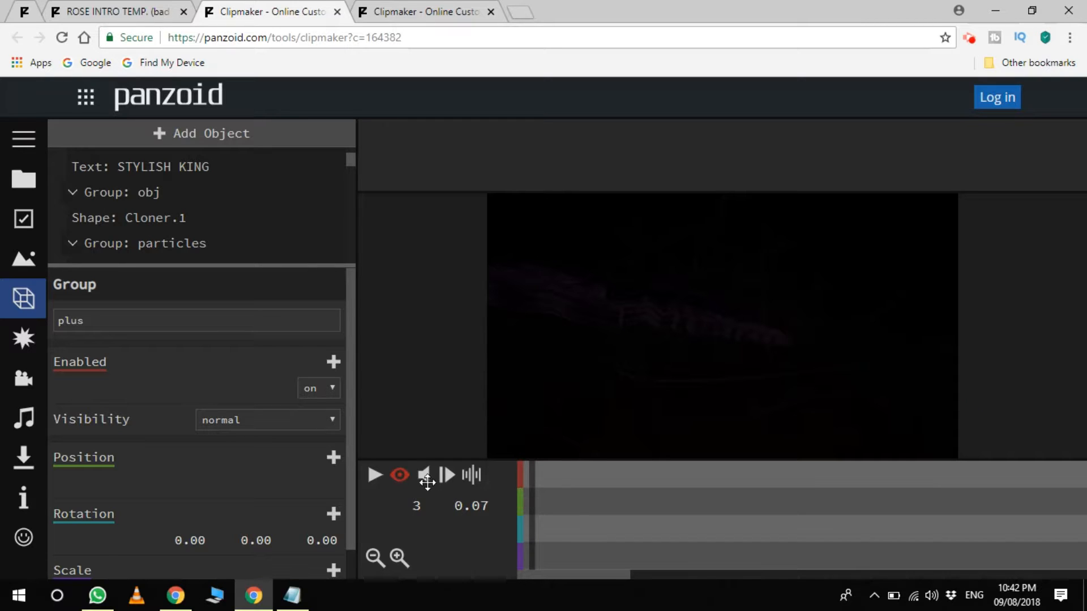
left_click(376, 476)
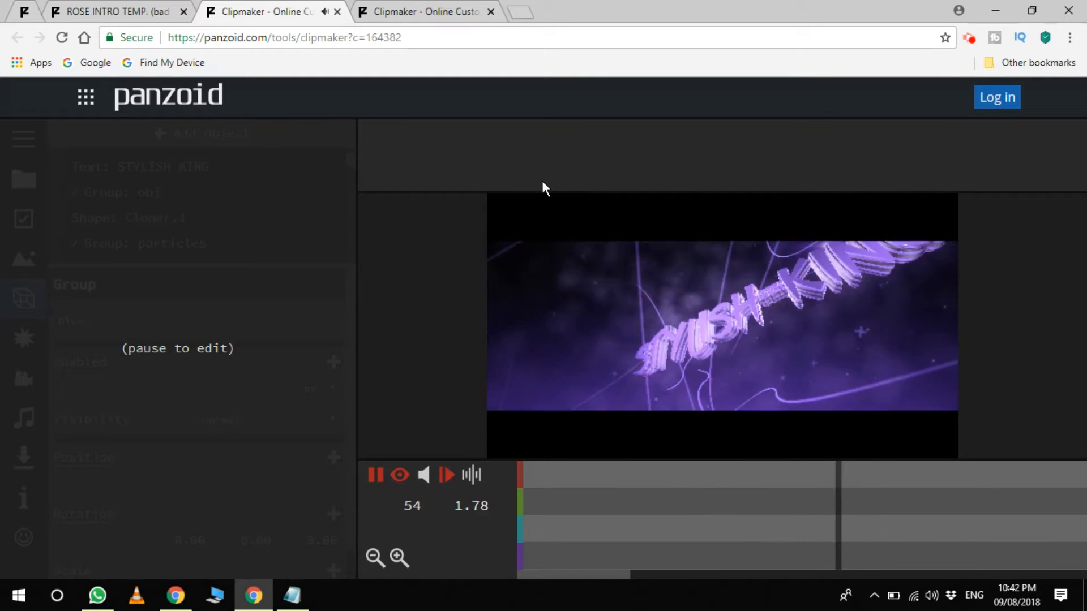
- Check the running render's progress in the other Clipmaker tab, return to the intro preview, and pause it near its end
left_click(442, 16)
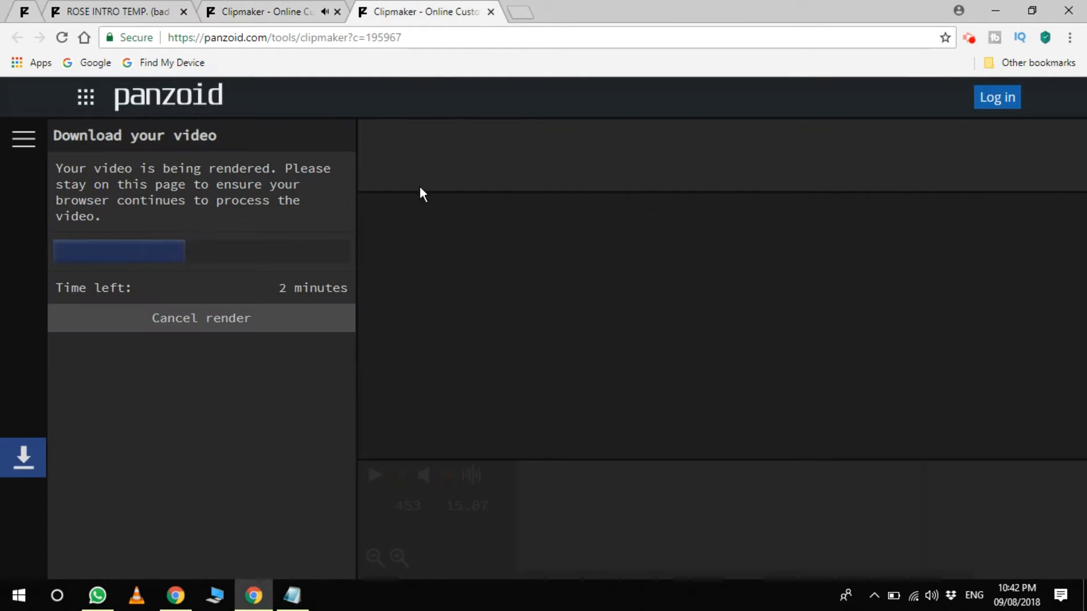
left_click(260, 16)
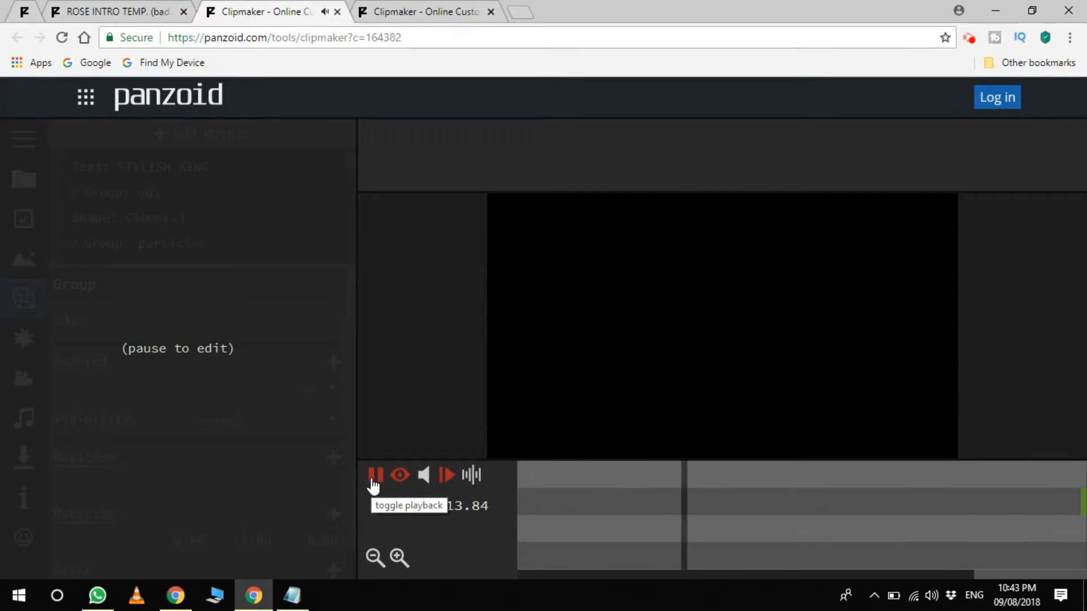
left_click(375, 479)
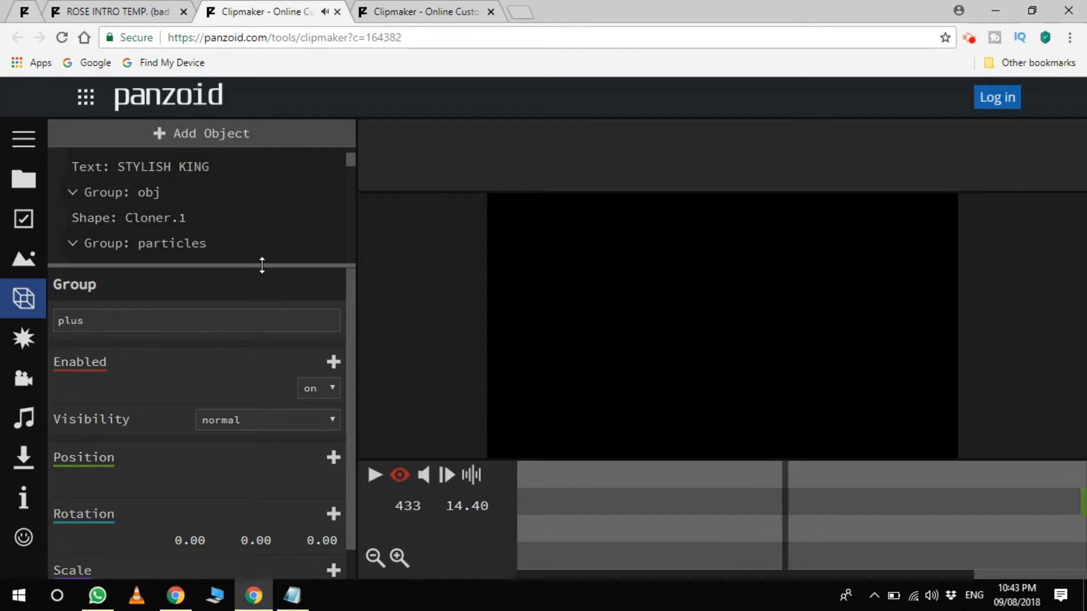
- Look over the camera animation settings and open the video download settings
scroll(85, 385, "down", 1)
left_click(27, 379)
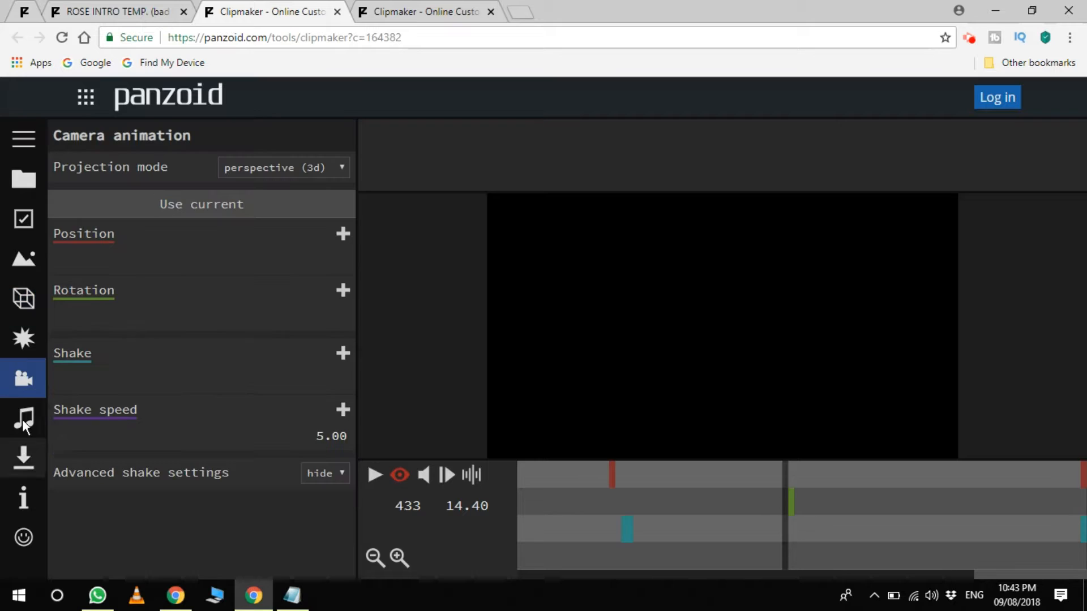
left_click(24, 458)
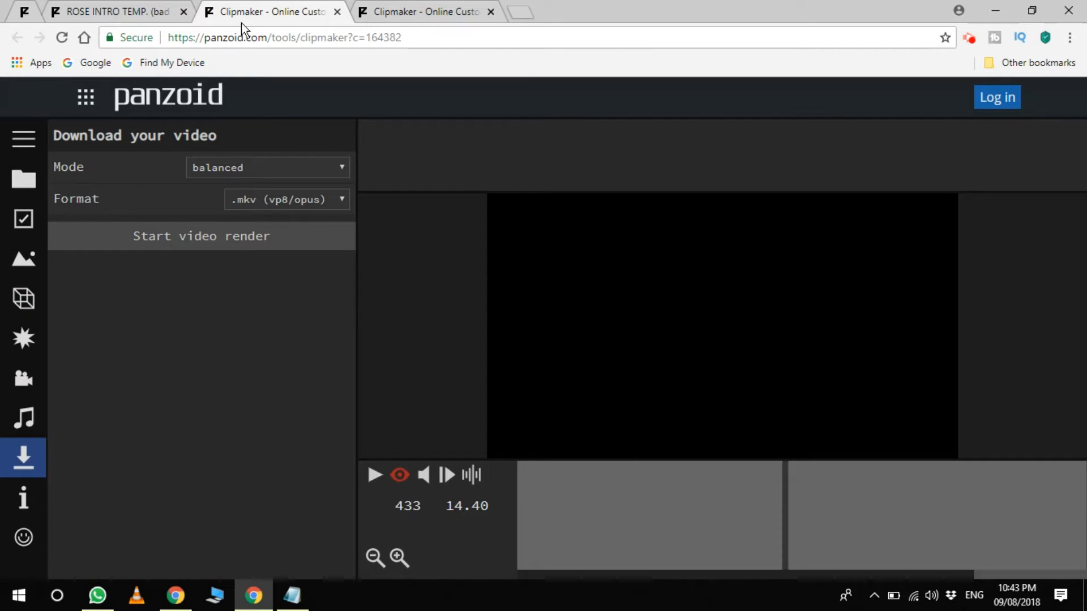
- Check the running render's progress in the other Clipmaker tab, and view the render mode options for this intro
left_click(402, 9)
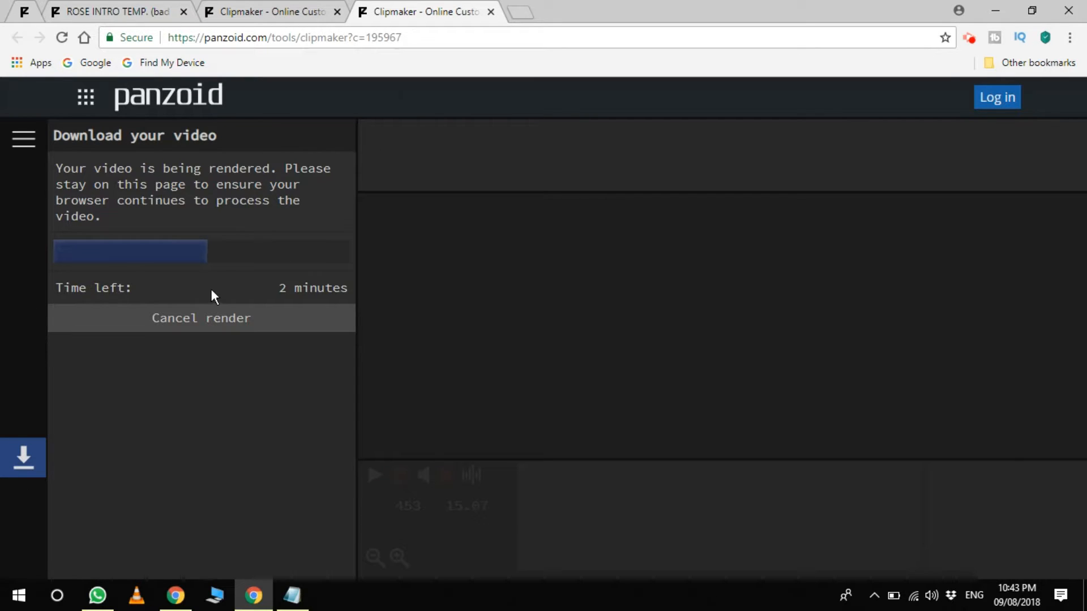
left_click(253, 1)
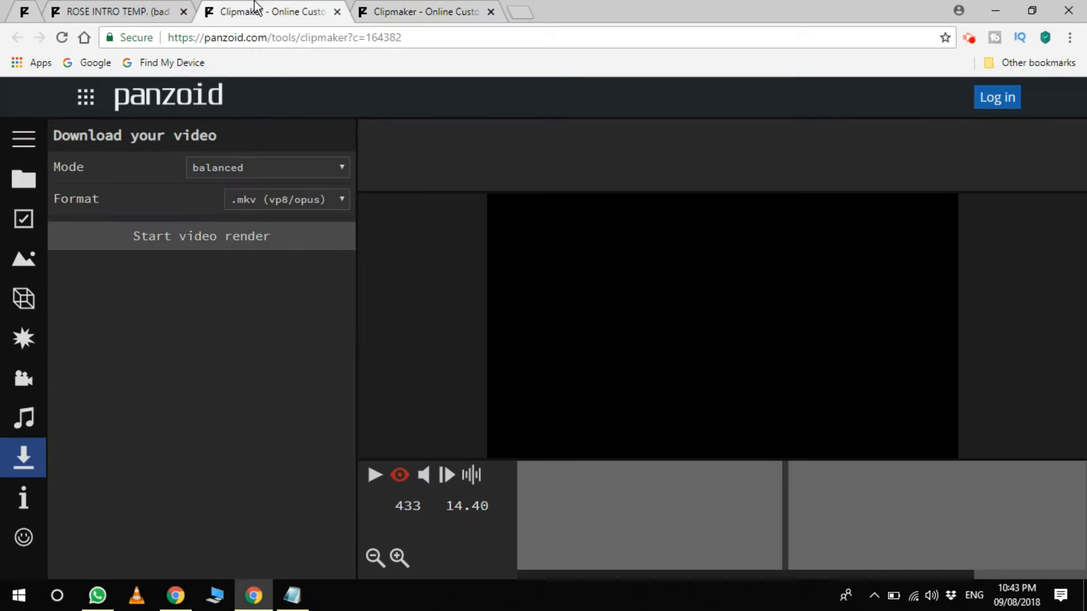
left_click(237, 167)
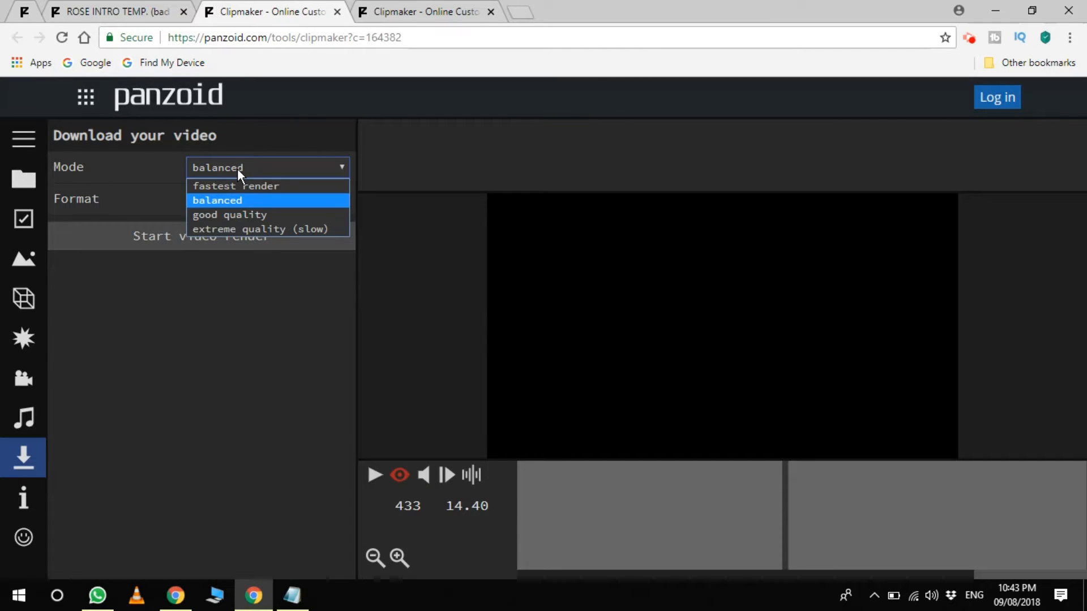
- Set the intro's video resolution to 640x360 (360p) in the basic settings
left_click(21, 241)
left_click(22, 192)
left_click(24, 218)
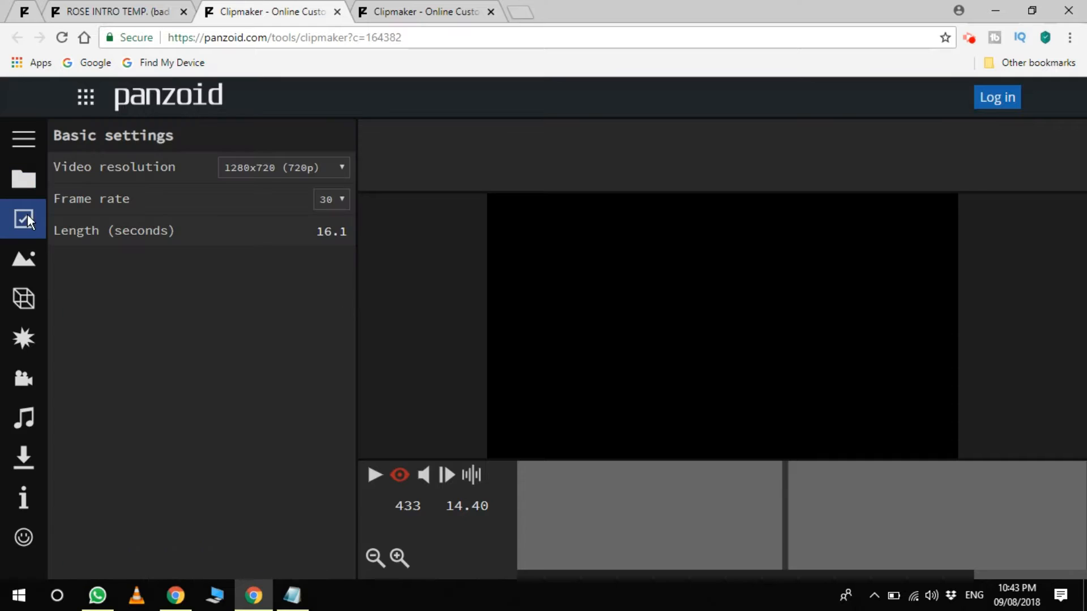
left_click(276, 165)
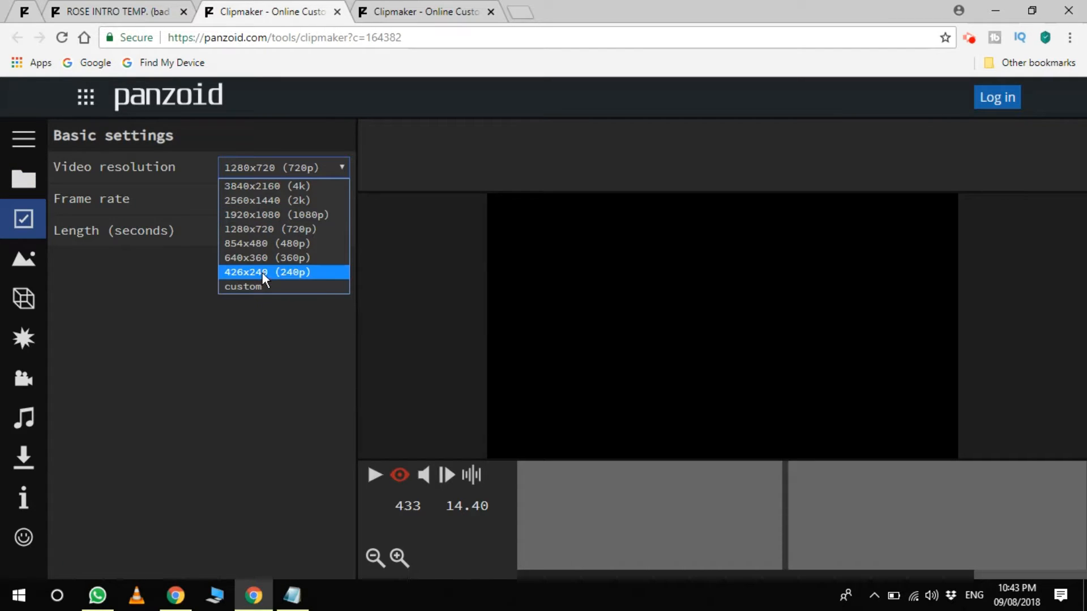
left_click(264, 256)
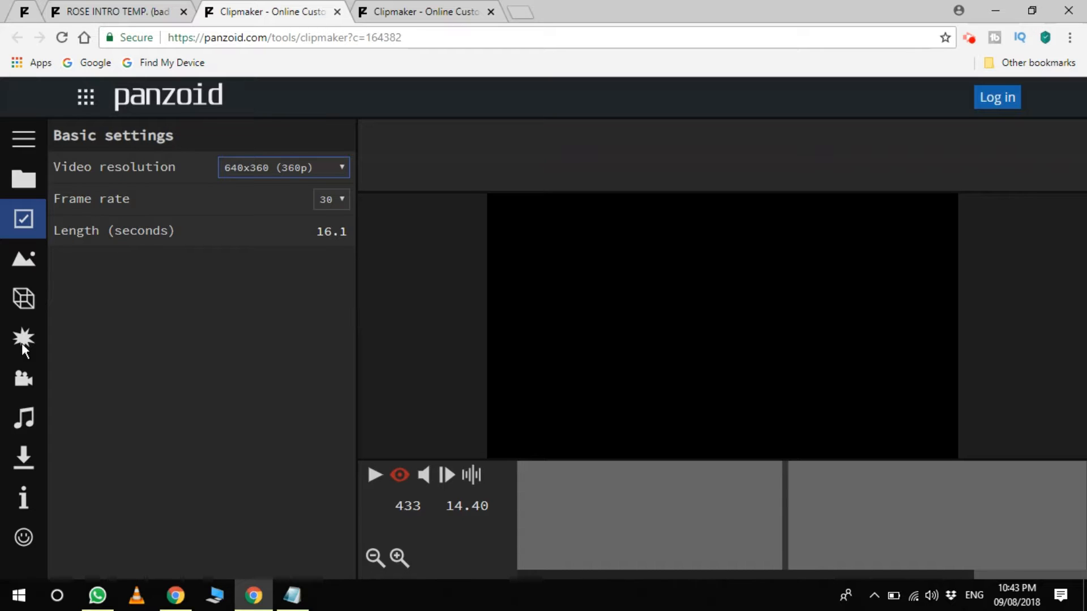
- Start the video render in balanced mode with the .mkv (vp8/opus) format
left_click(17, 460)
left_click(240, 168)
left_click(239, 167)
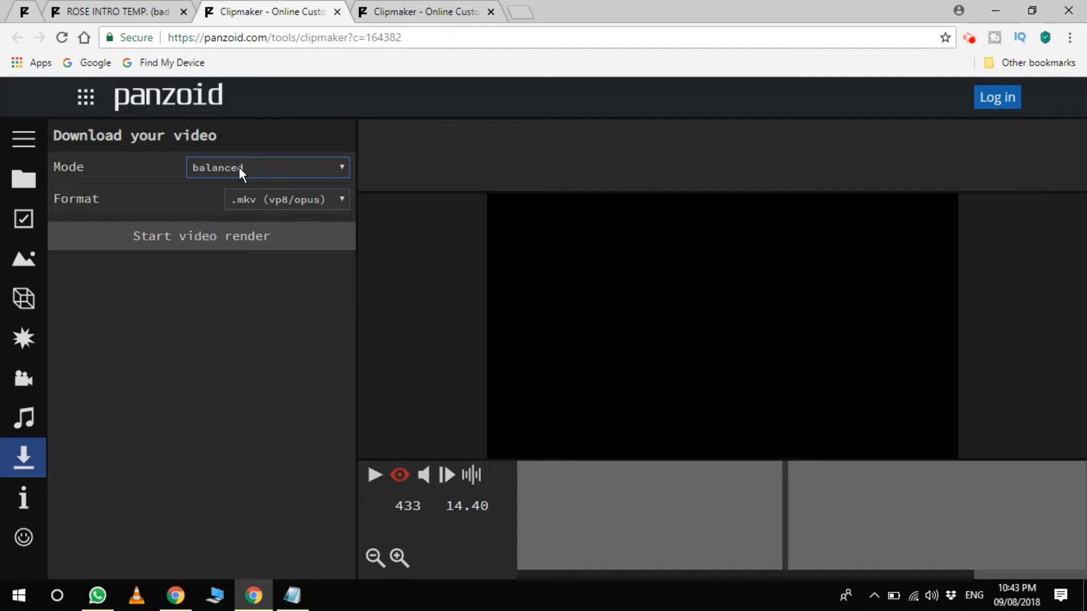
left_click(179, 237)
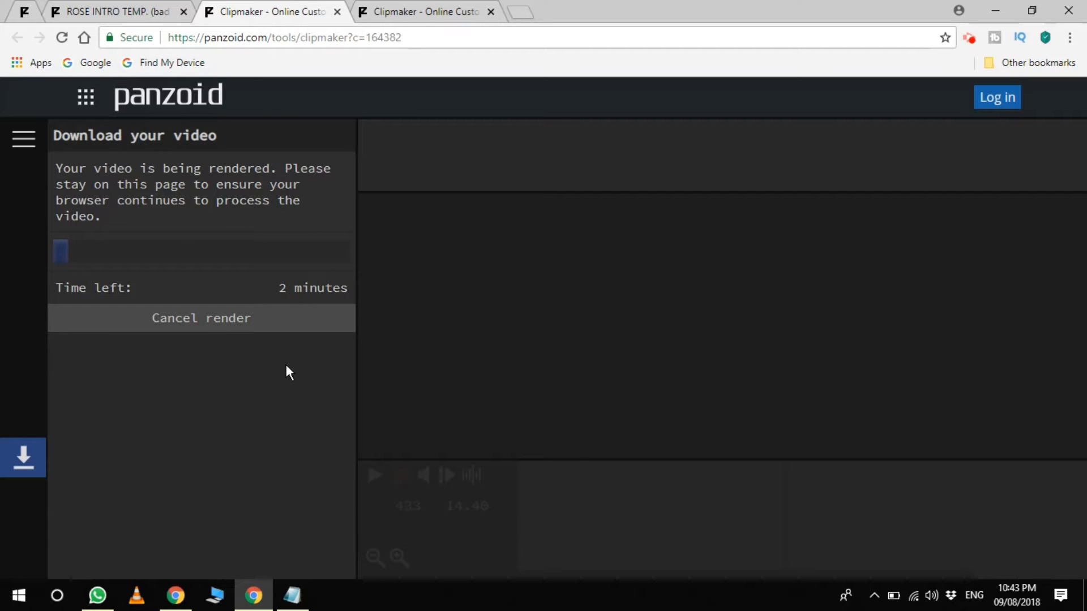
- Monitor the render progress of both Clipmaker projects until this intro's render is ready
left_click(426, 16)
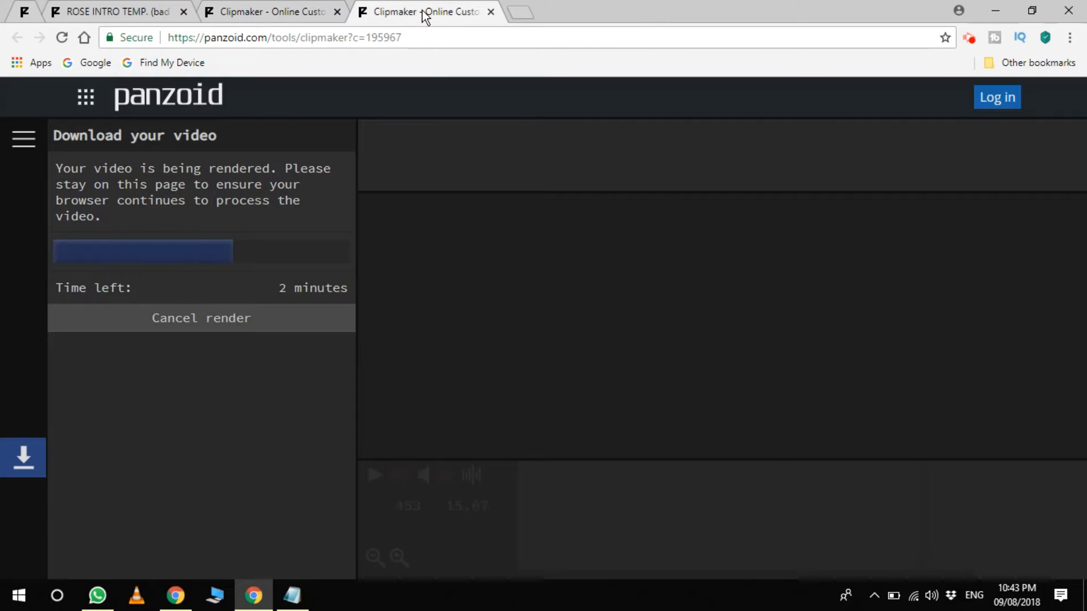
left_click(288, 13)
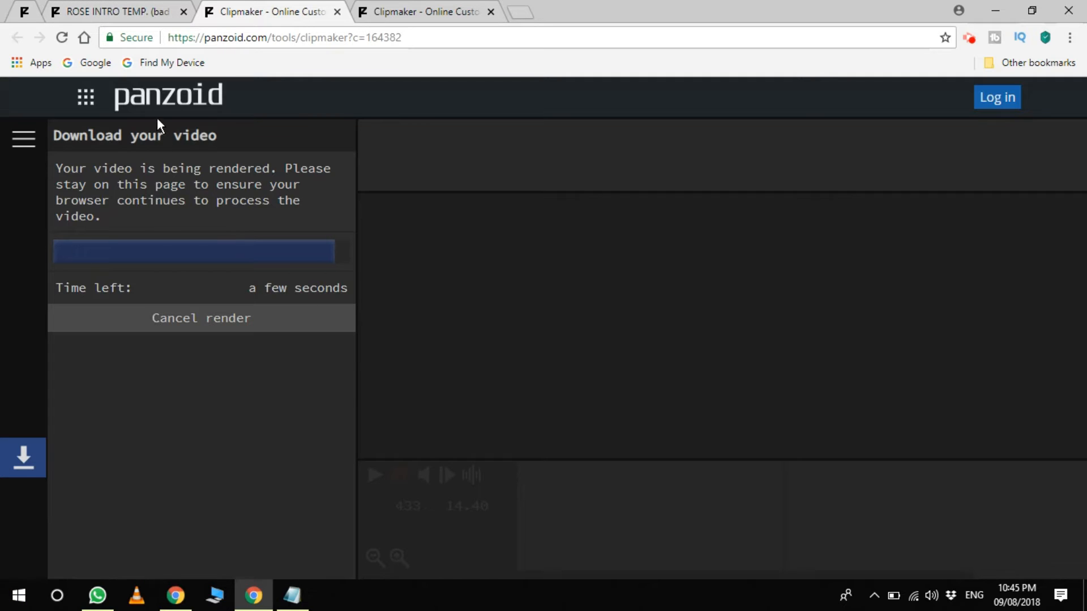
left_click(414, 12)
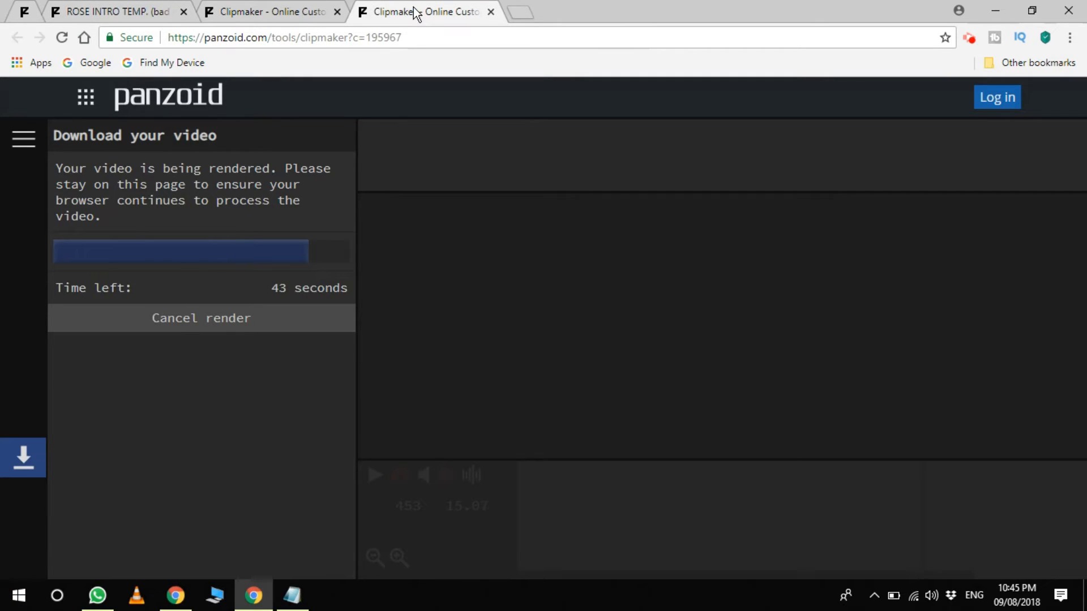
left_click(259, 12)
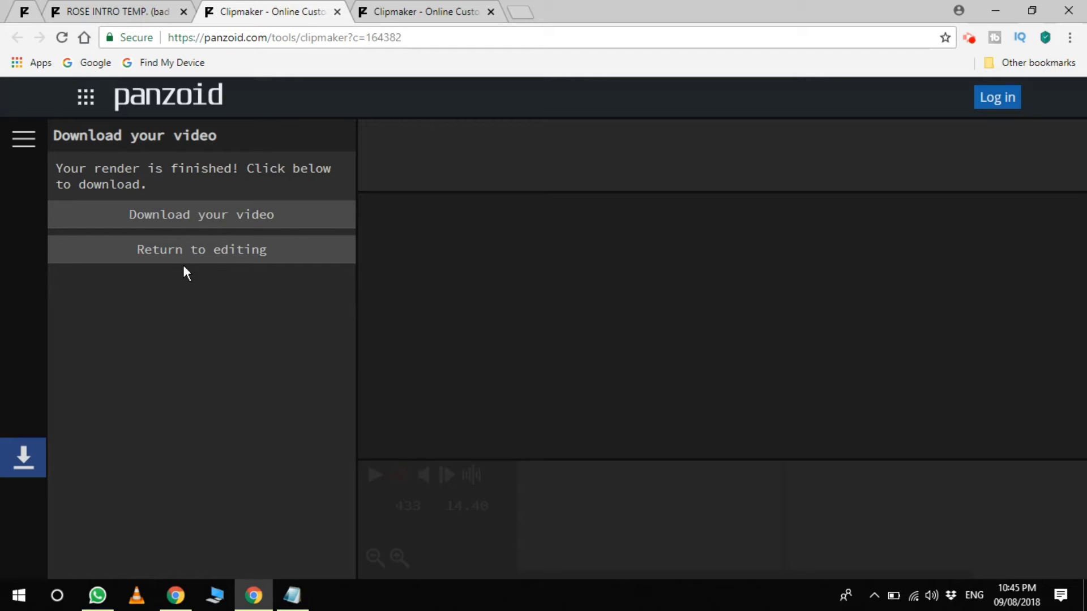
- Download the finished intro video and check the other project's render while the download starts
left_click(176, 216)
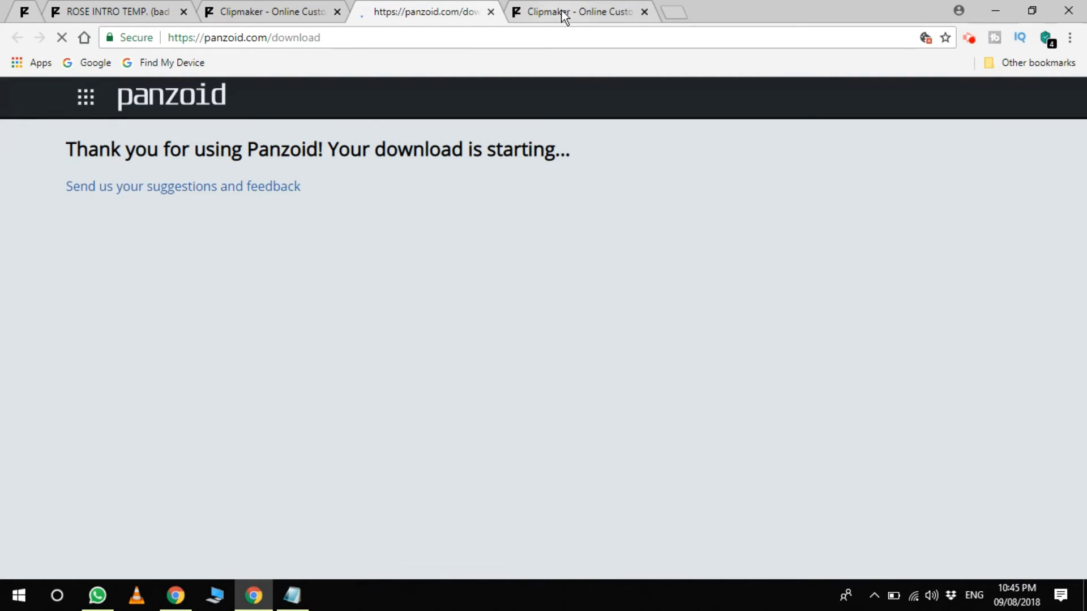
left_click(562, 10)
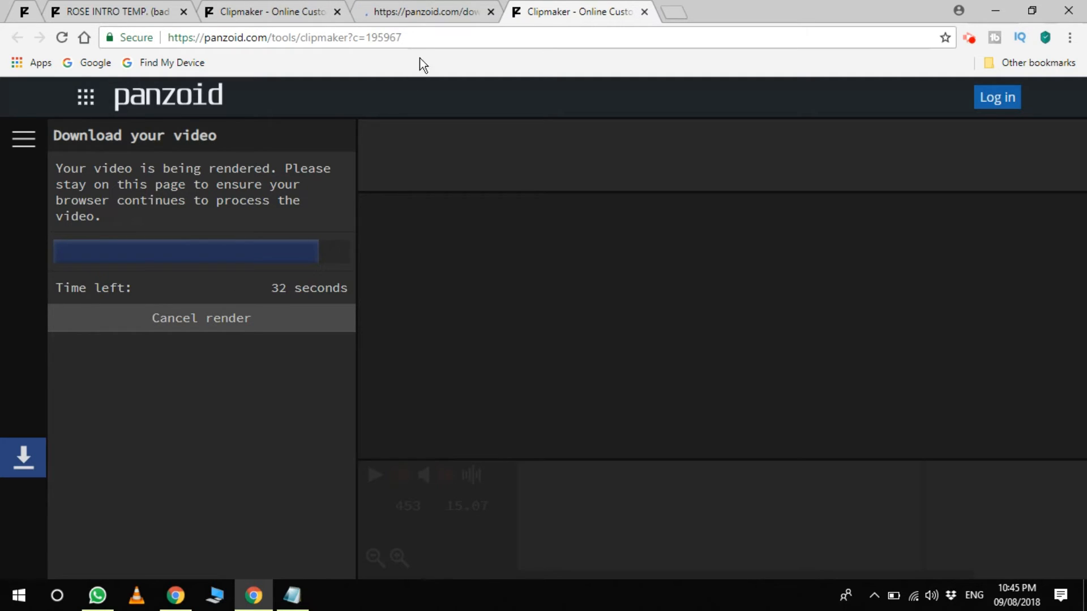
left_click(402, 12)
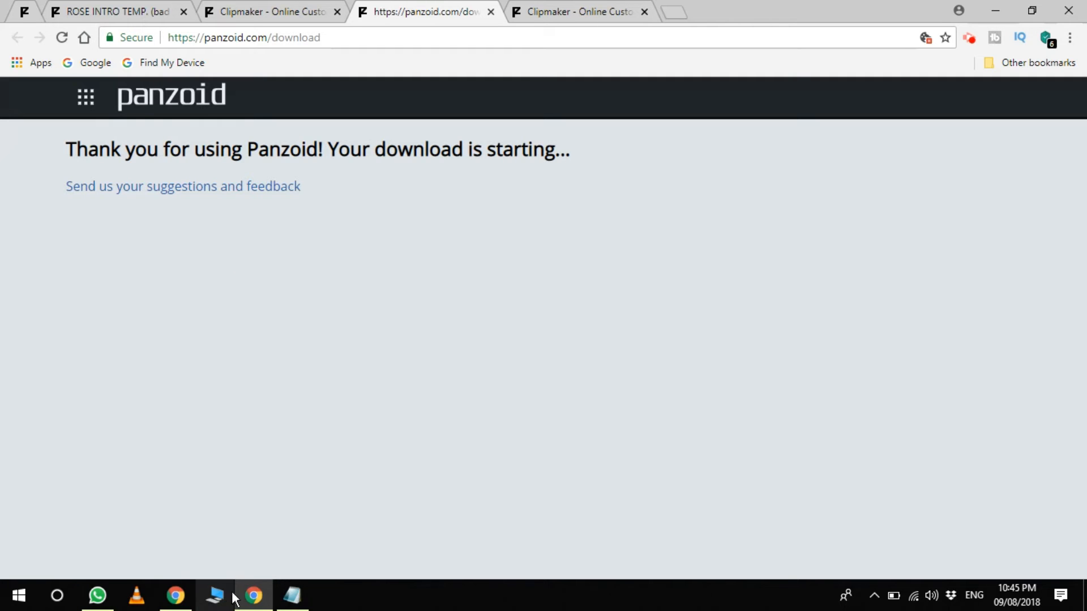
- Play the downloaded video (4).mkv full screen in VLC, and close the player and the download page
left_click(41, 552)
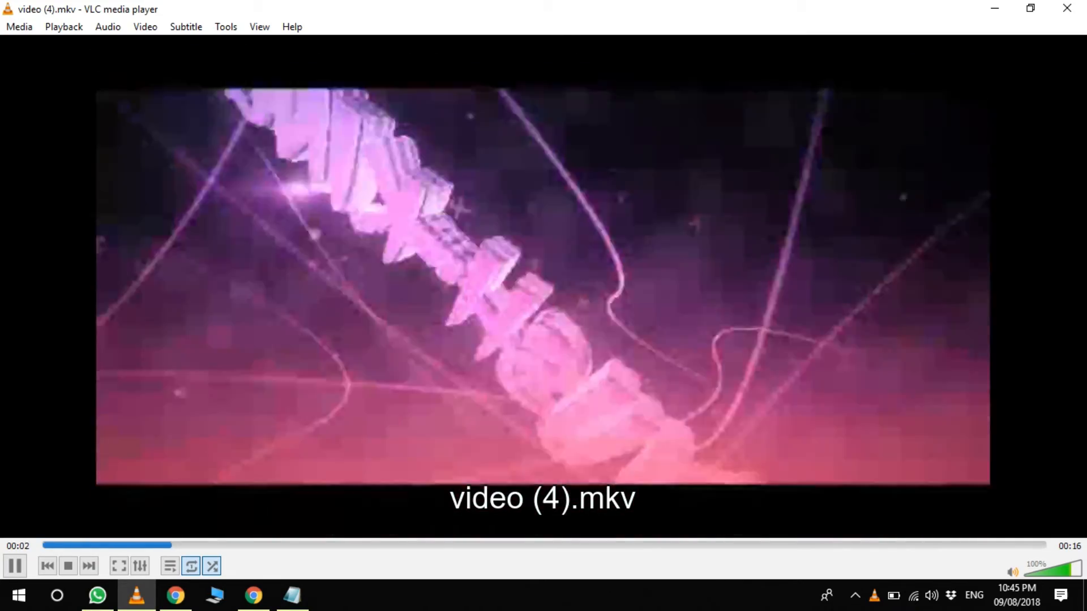
double_click(345, 482)
key("Escape")
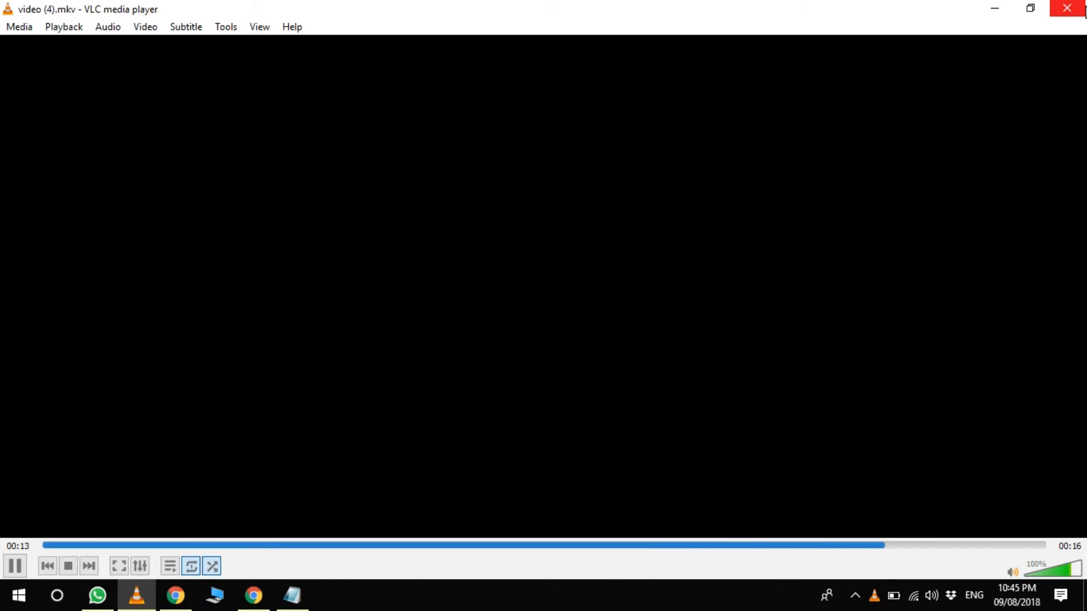
left_click(1084, 10)
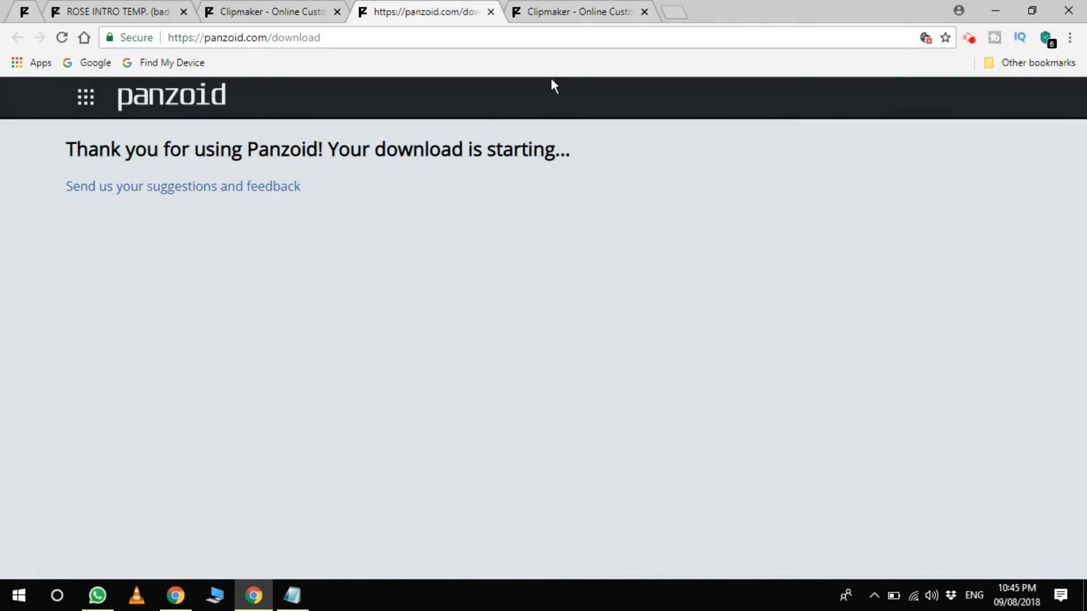
left_click(491, 11)
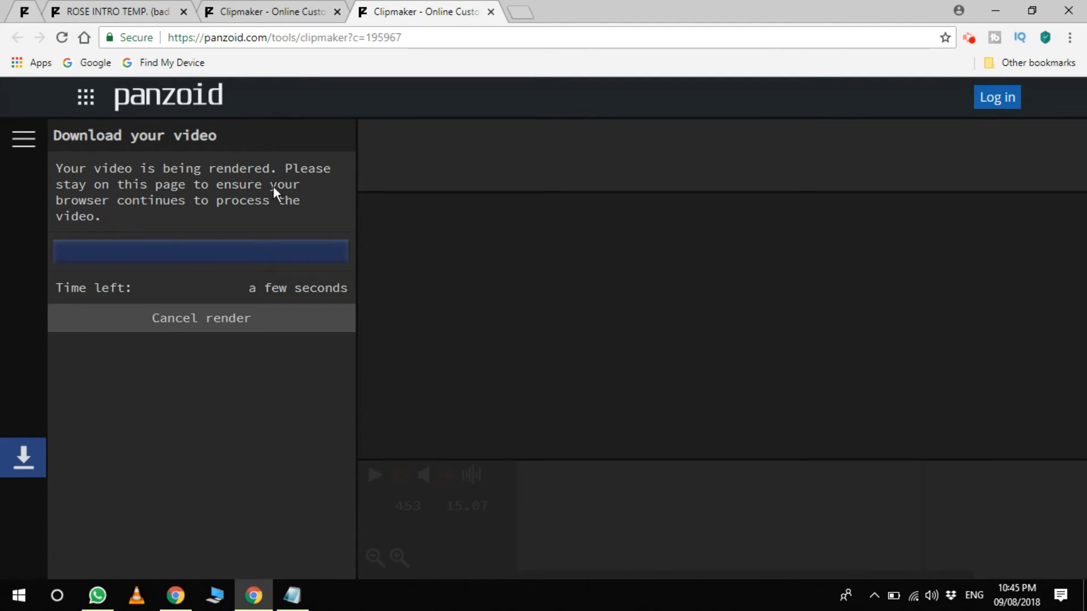
left_click(274, 12)
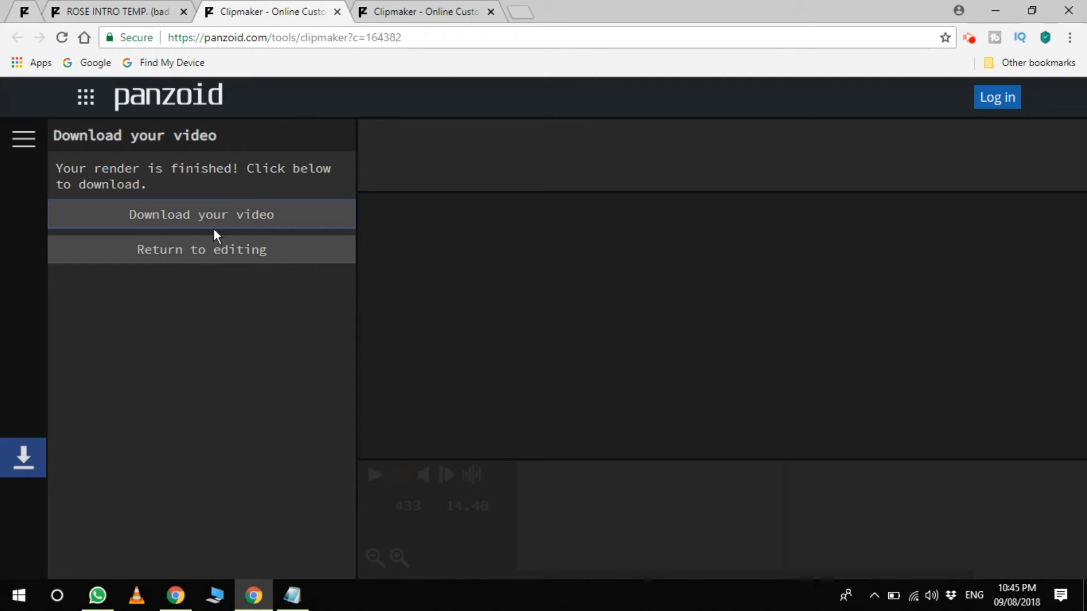
left_click(337, 12)
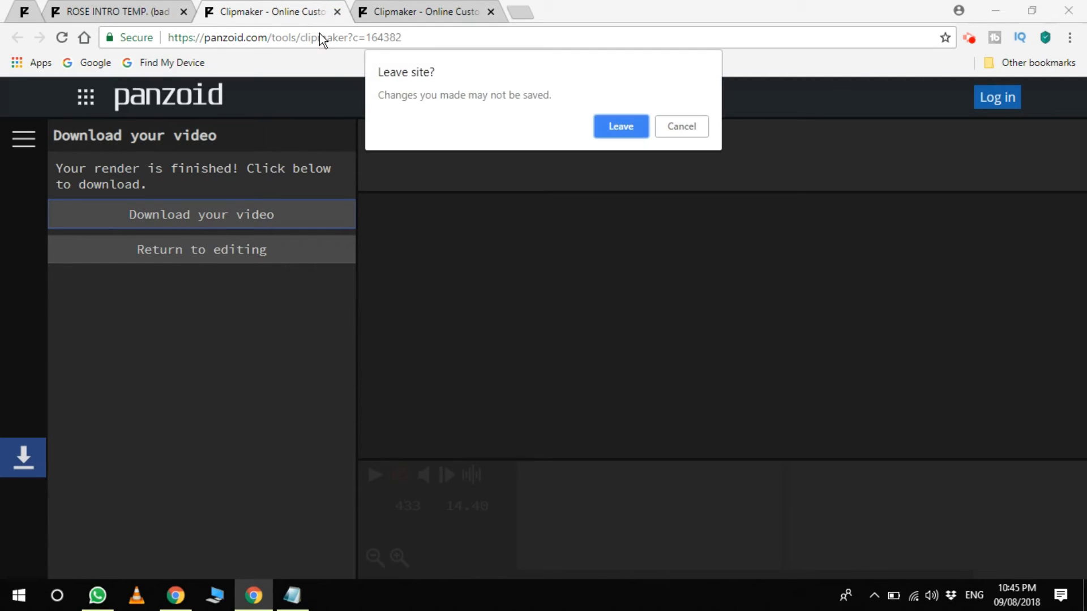
left_click(668, 124)
- Download the finished render from the other Clipmaker project and briefly play video (5).mkv in VLC
left_click(387, 5)
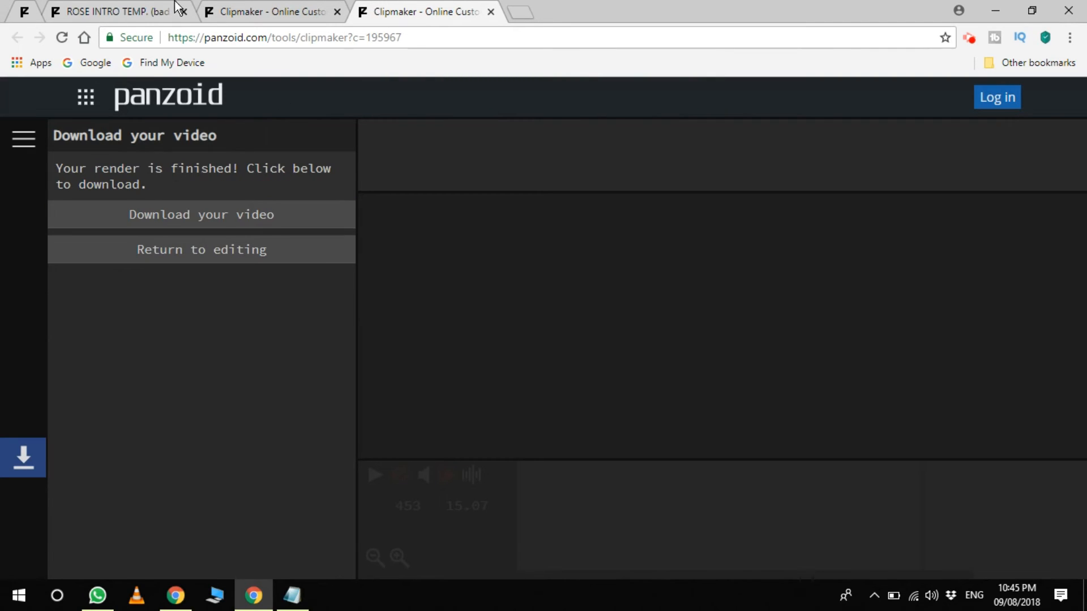
left_click(250, 13)
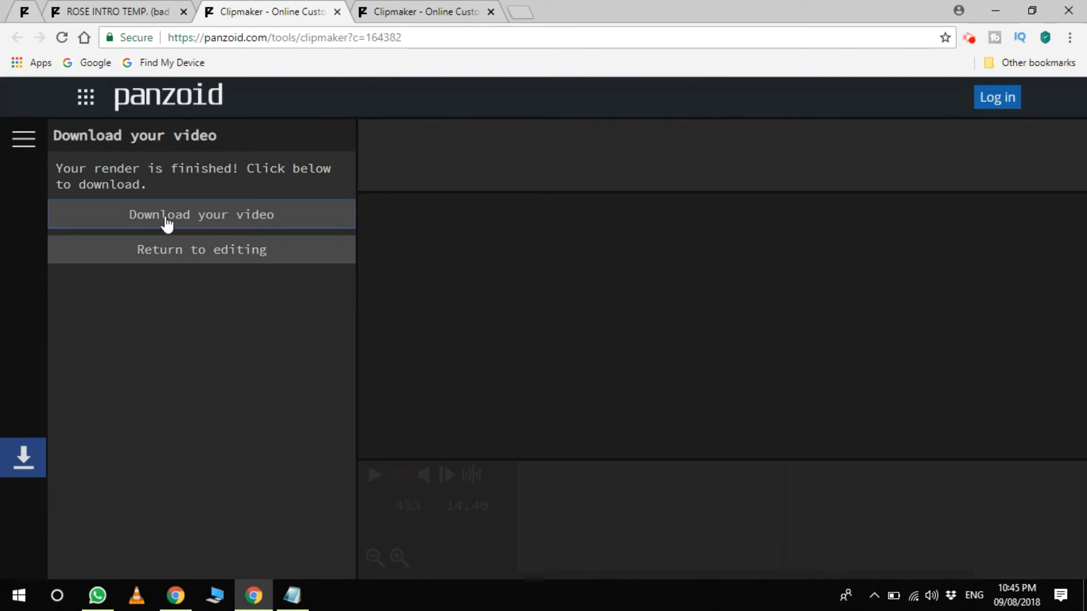
left_click(374, 6)
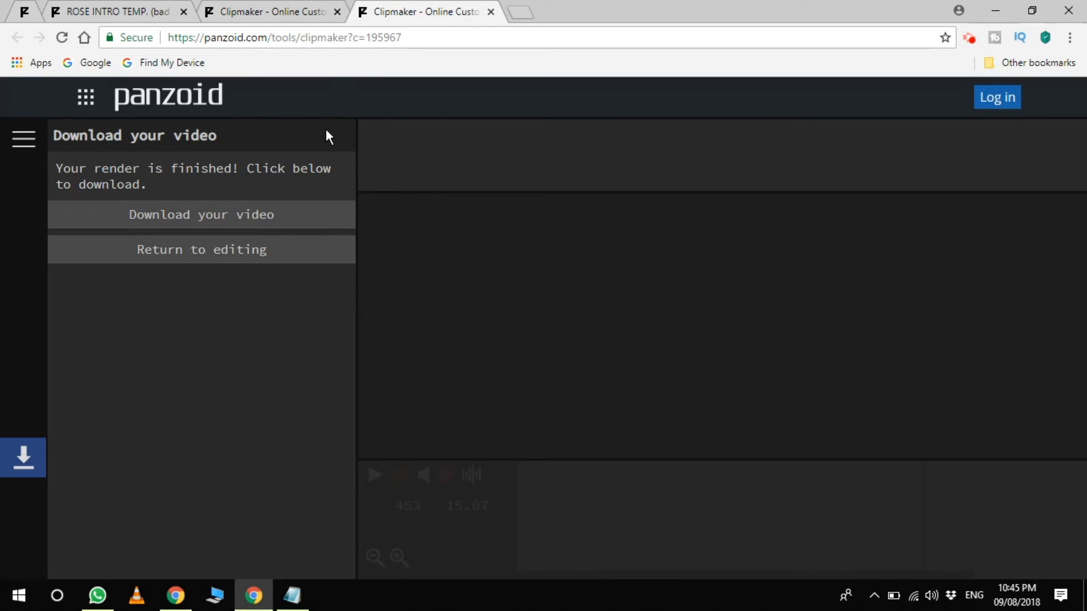
left_click(243, 219)
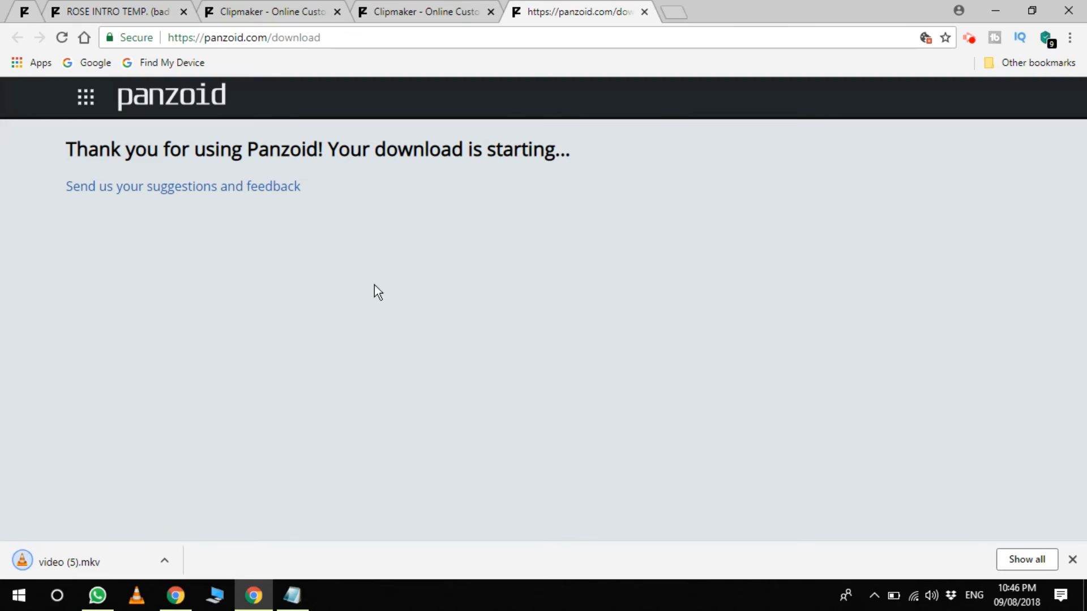
left_click(69, 564)
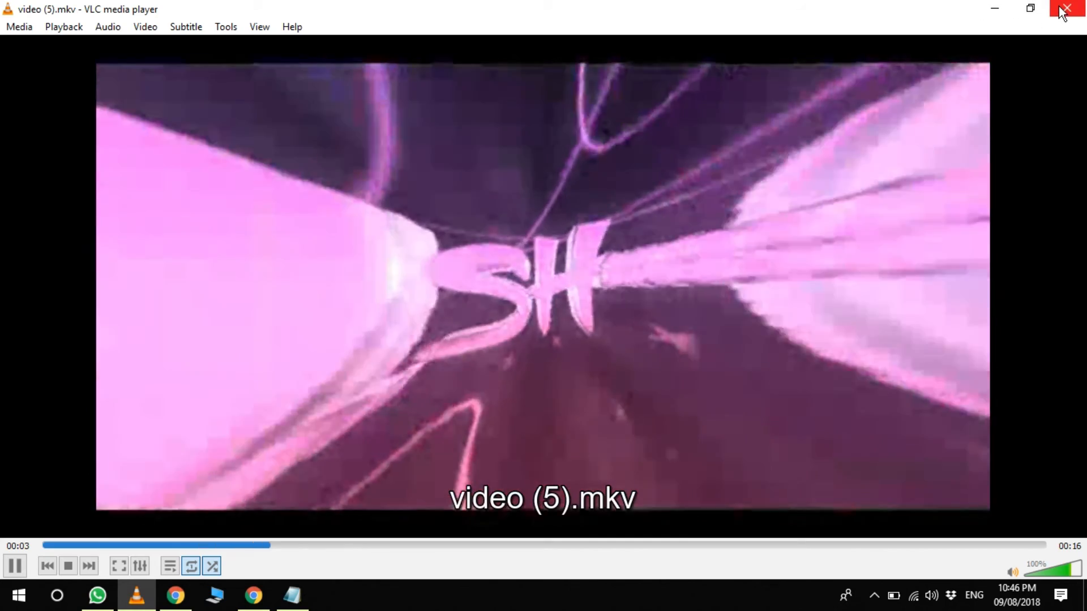
left_click(1059, 3)
- Return the second Clipmaker project to editing and play its intro preview briefly, pausing it around 3 seconds
left_click(416, 16)
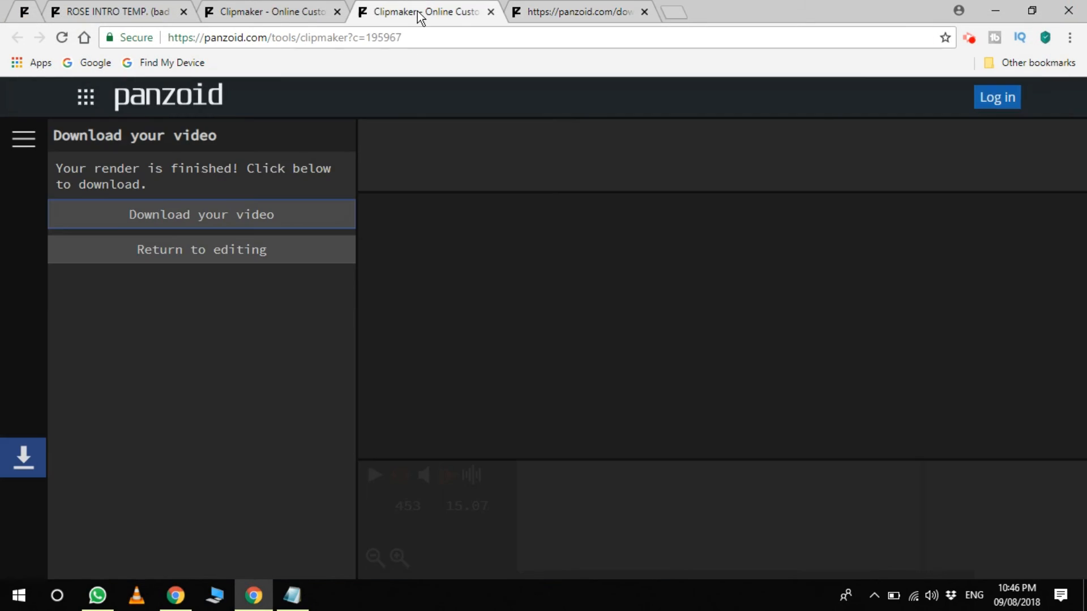
left_click(193, 250)
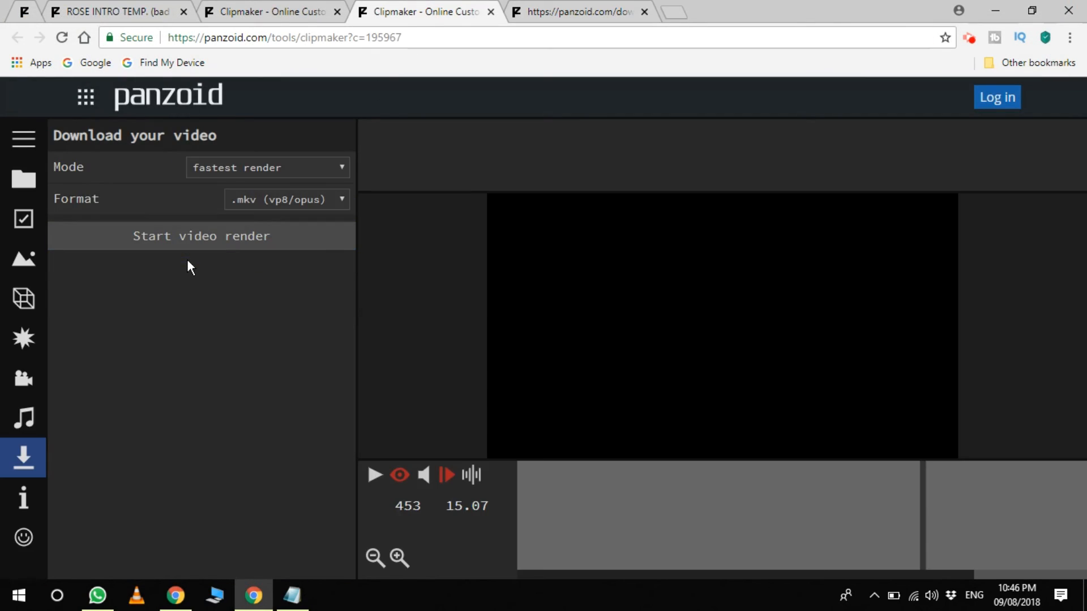
left_click(375, 475)
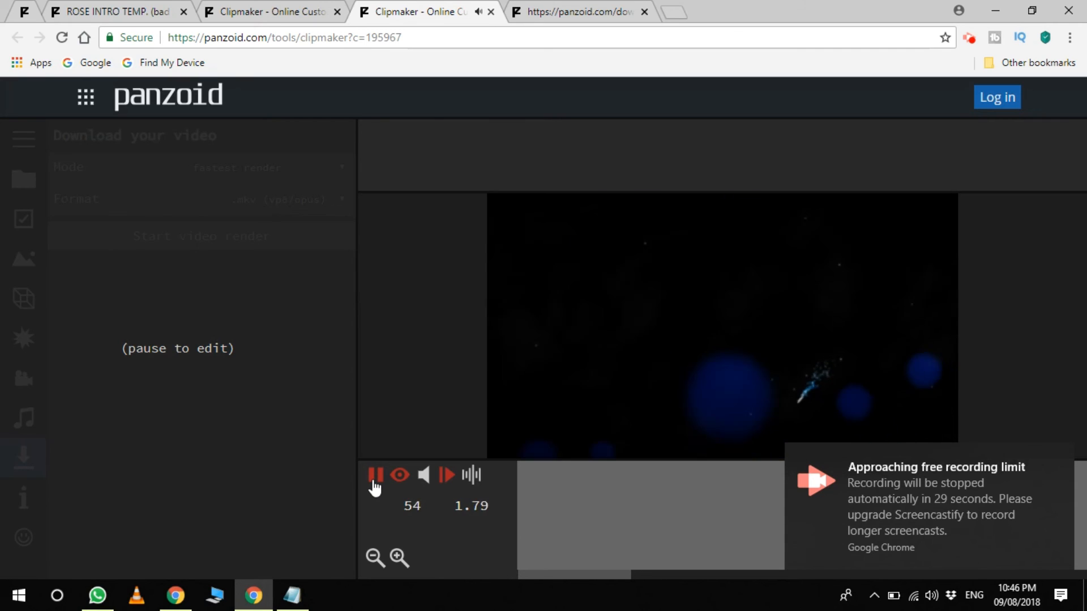
left_click(373, 483)
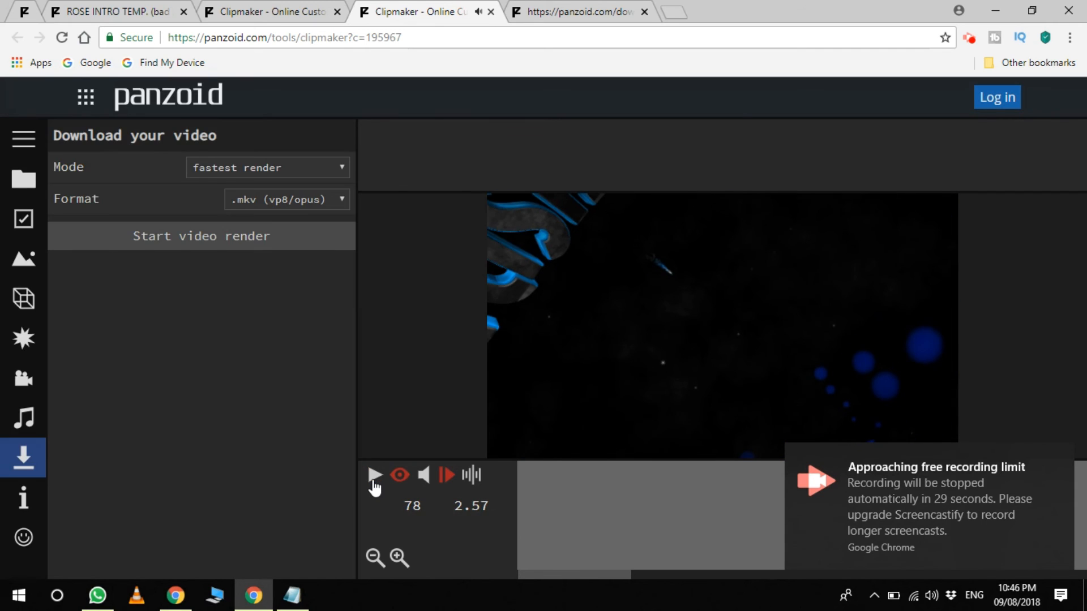
left_click(373, 482)
left_click(374, 482)
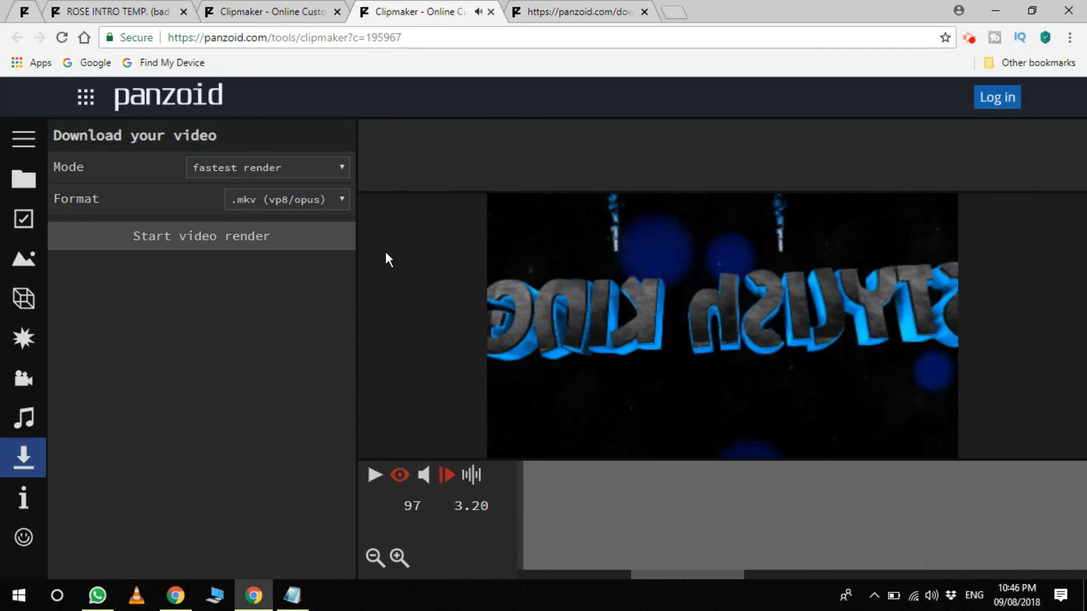
- Close the download page and the first downloaded intro's Clipmaker project without saving, and resume the remaining intro's preview
left_click(607, 16)
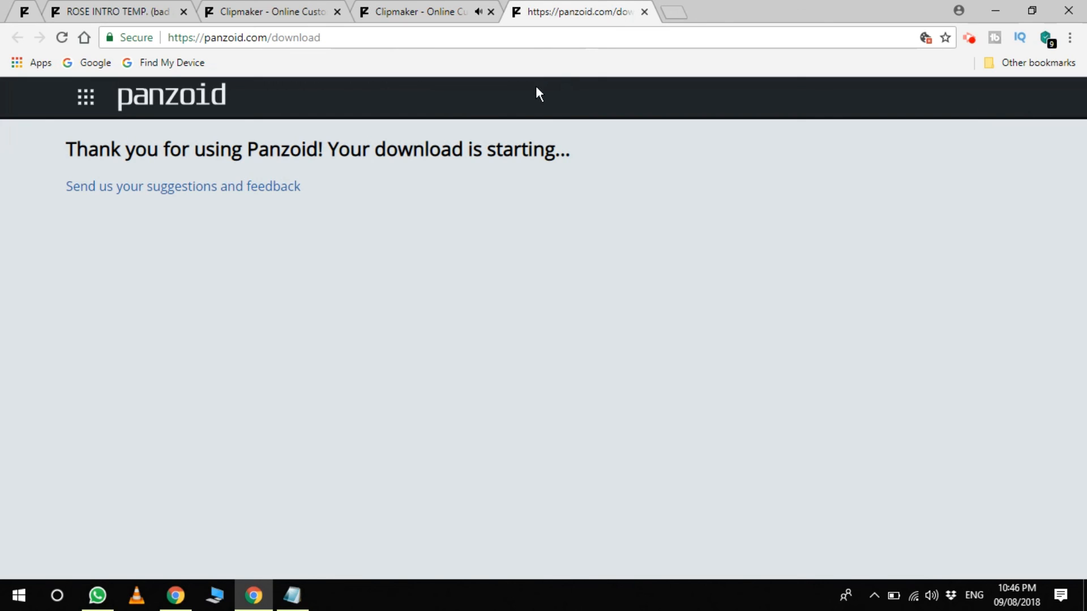
left_click(644, 11)
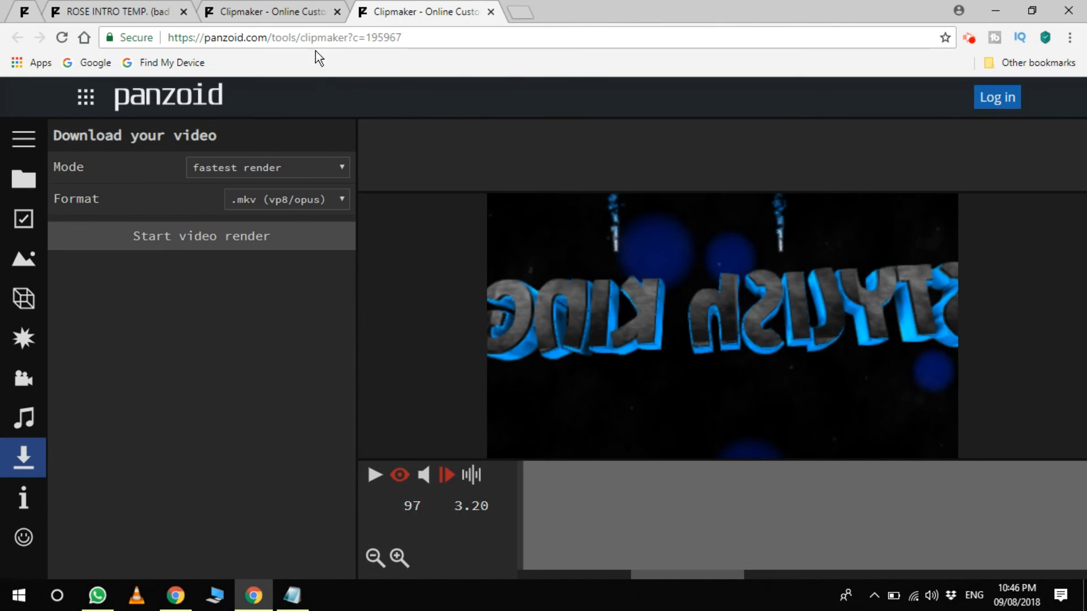
left_click(288, 11)
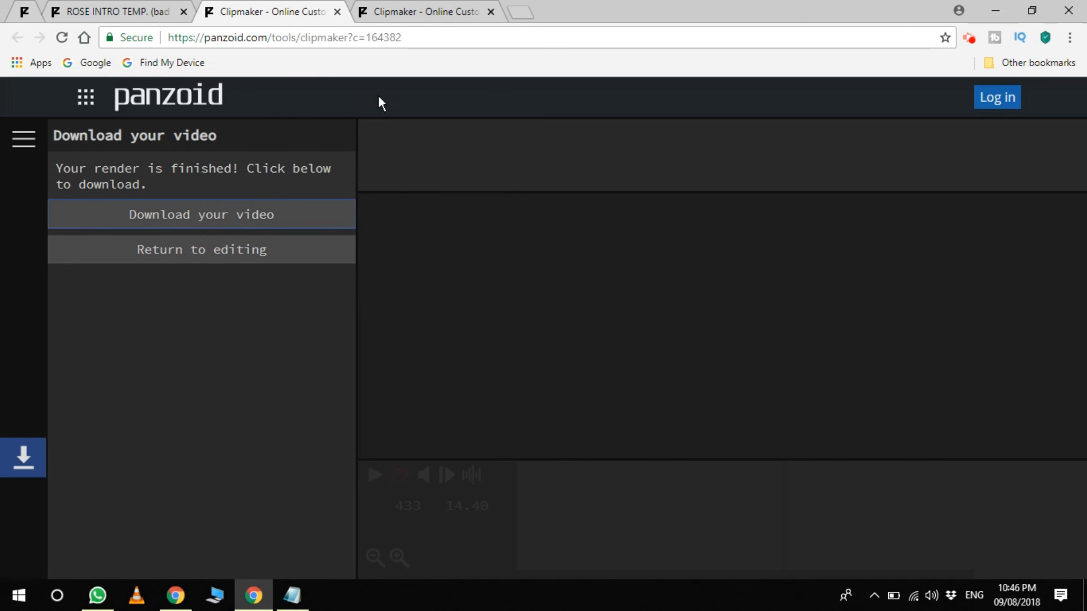
left_click(336, 12)
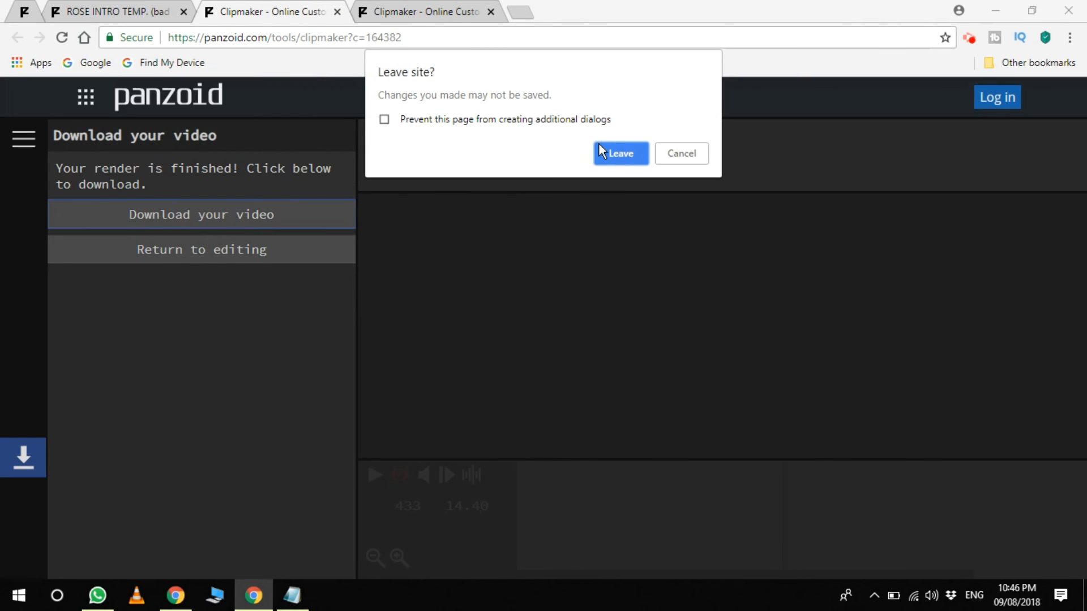
left_click(602, 151)
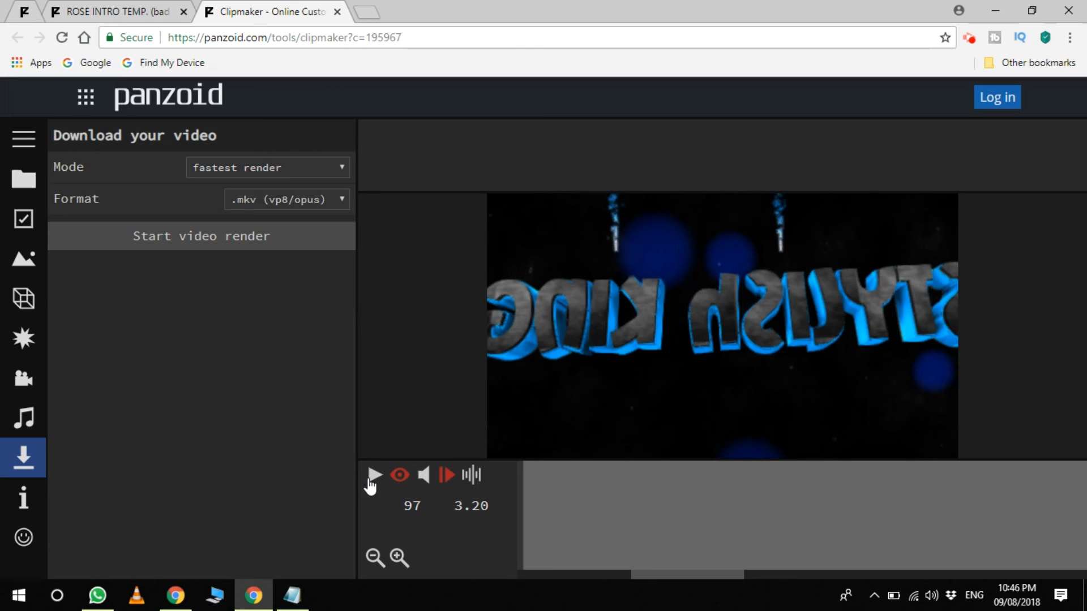
left_click(372, 478)
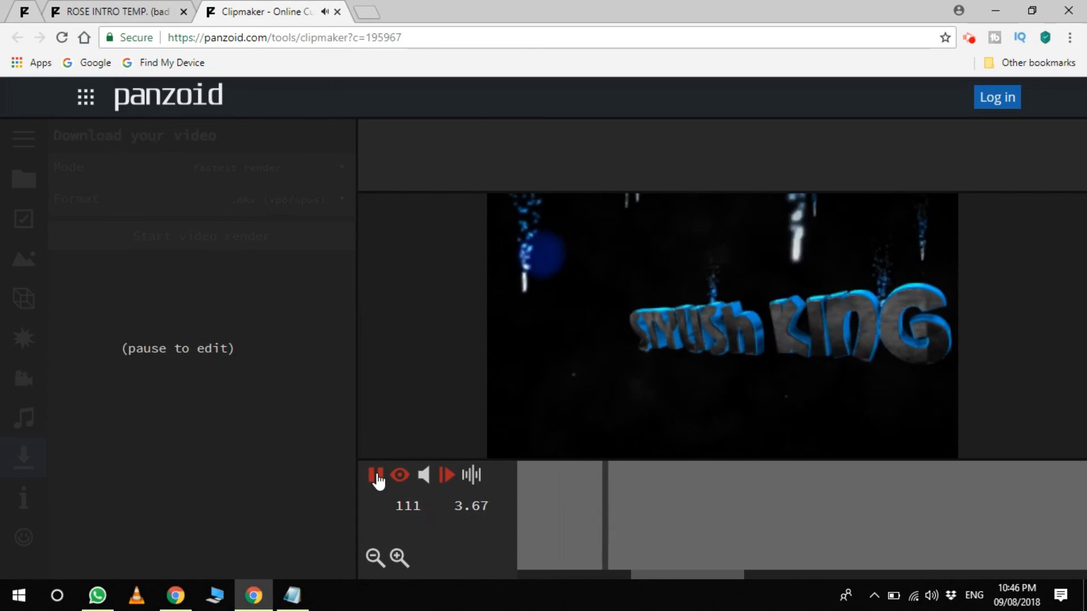